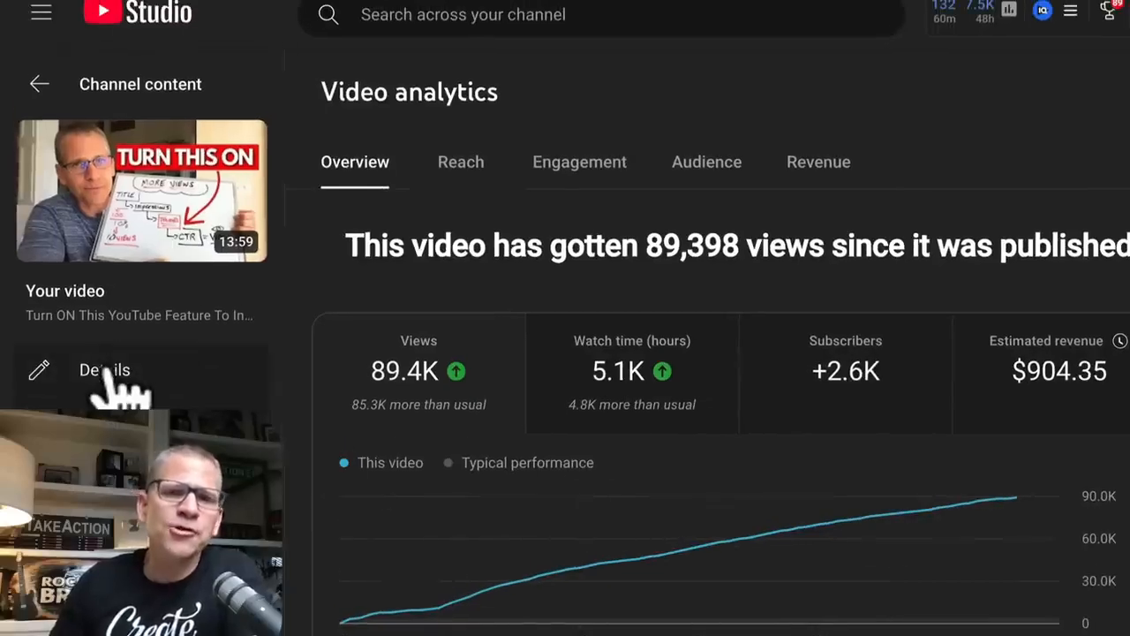
# - Open the details of the "Turn ON This YouTube Feature To Increase Views FAST!" video and highlight its full title for review
pyautogui.click(106, 371)
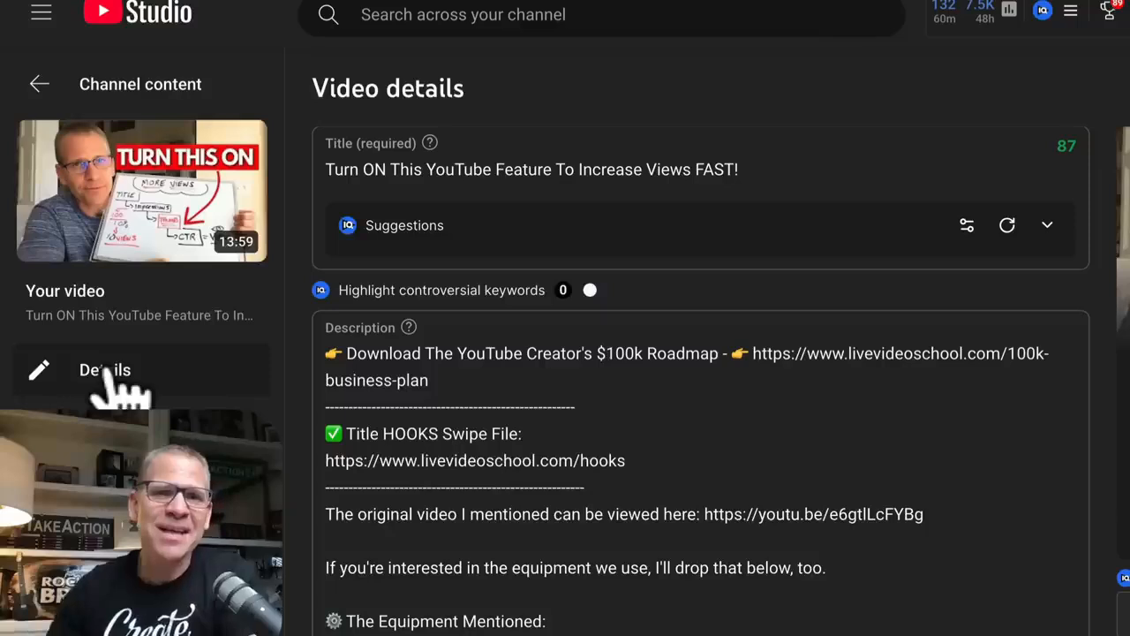
pyautogui.click(757, 167)
pyautogui.moveTo(738, 170); pyautogui.dragTo(341, 164)
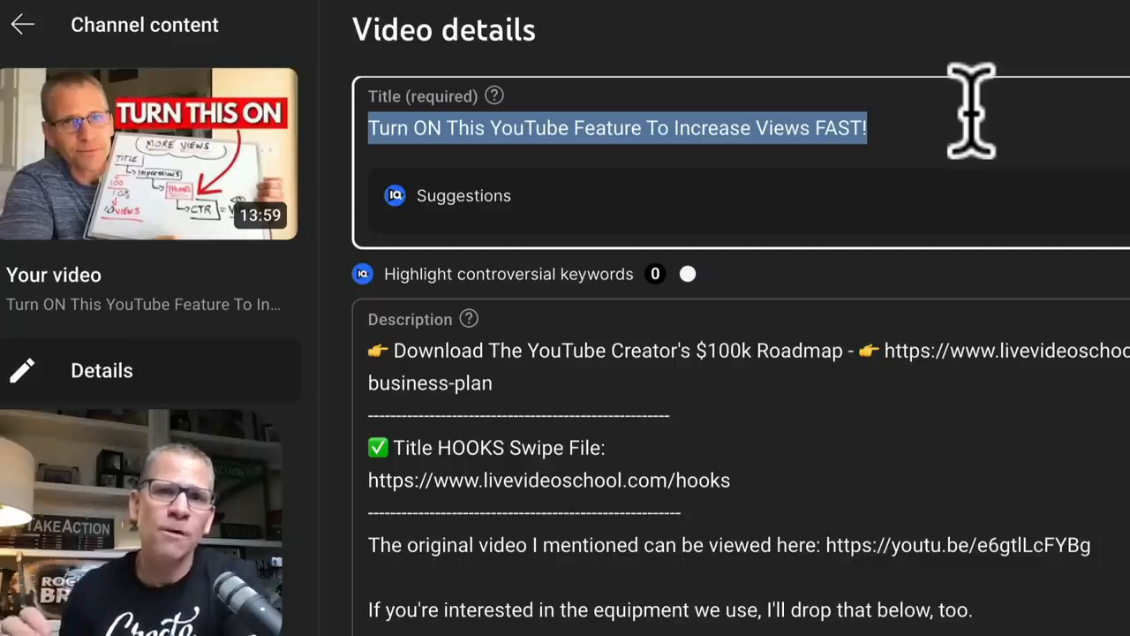
pyautogui.click(1046, 138)
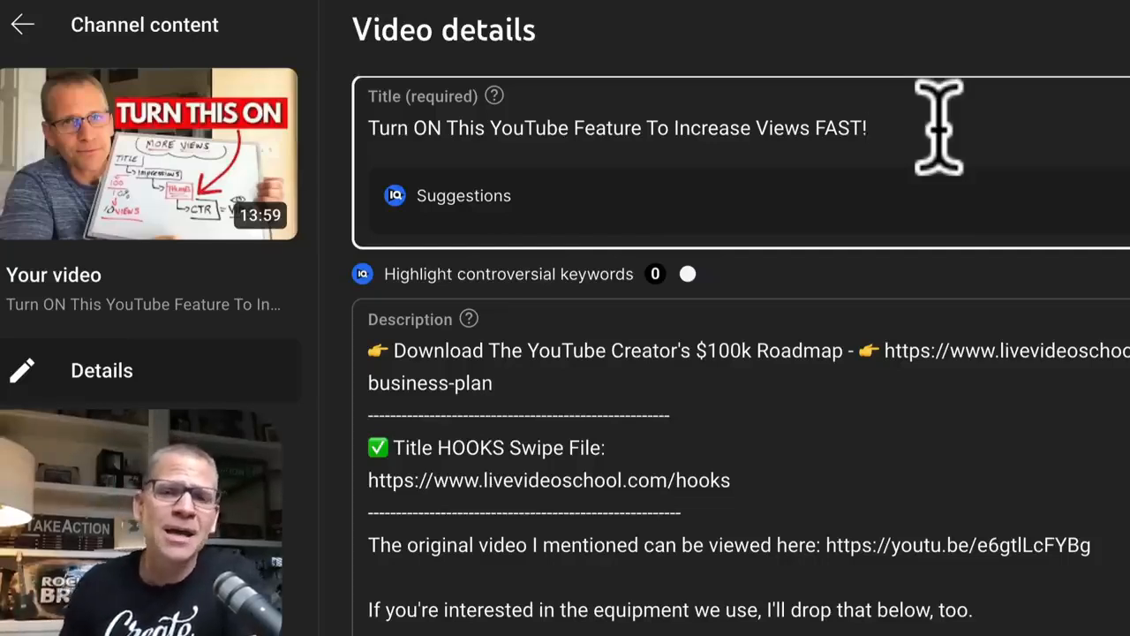
pyautogui.moveTo(903, 126); pyautogui.dragTo(369, 113)
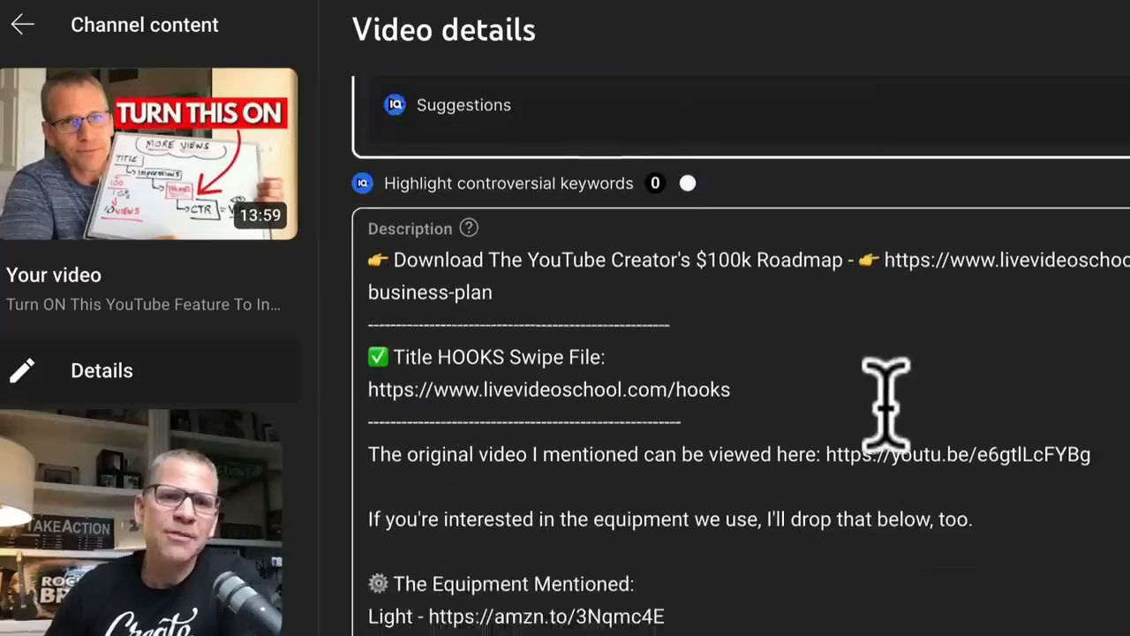
# - Review the video description, highlighting the $100k Roadmap download line at its beginning and checking the links below it
pyautogui.scroll(-2, 886, 401)
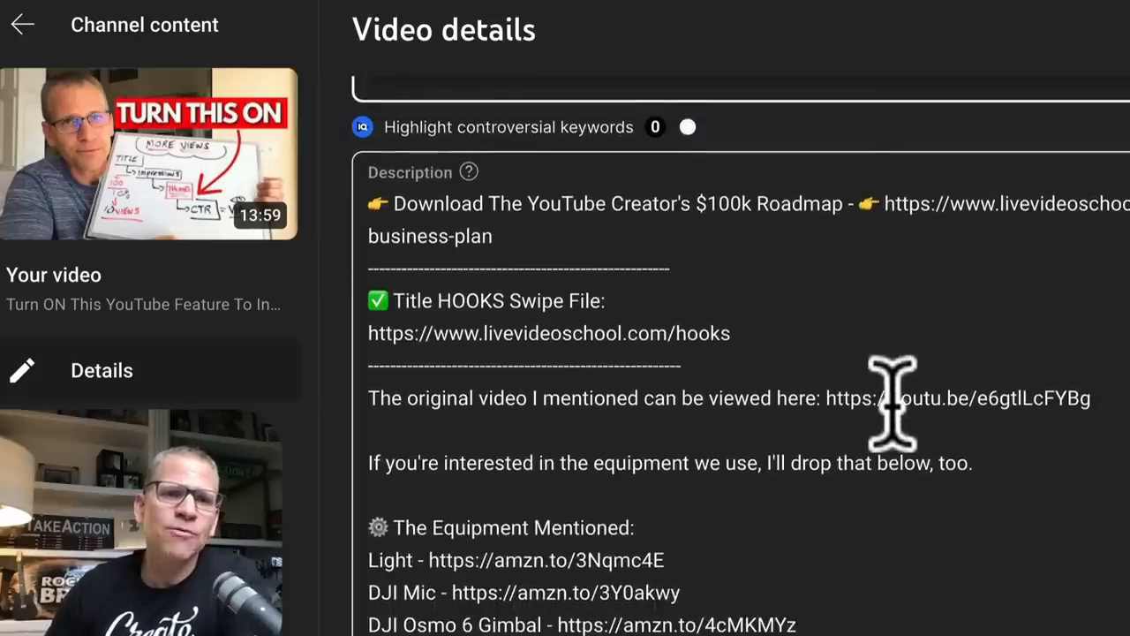
pyautogui.scroll(-1, 890, 400)
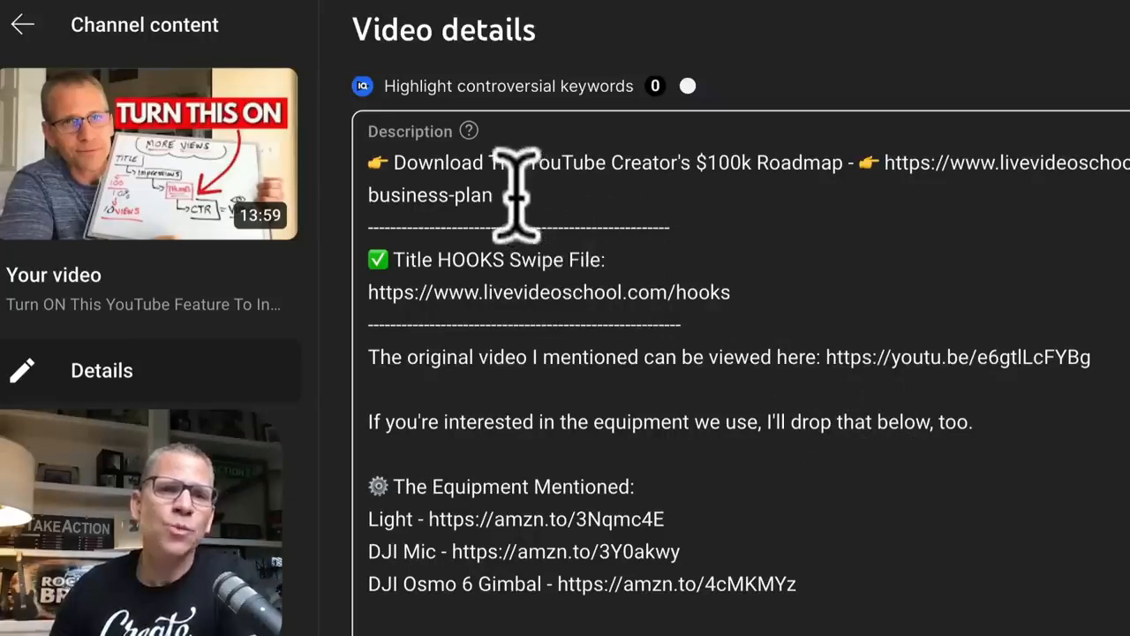
pyautogui.moveTo(517, 181); pyautogui.dragTo(368, 143)
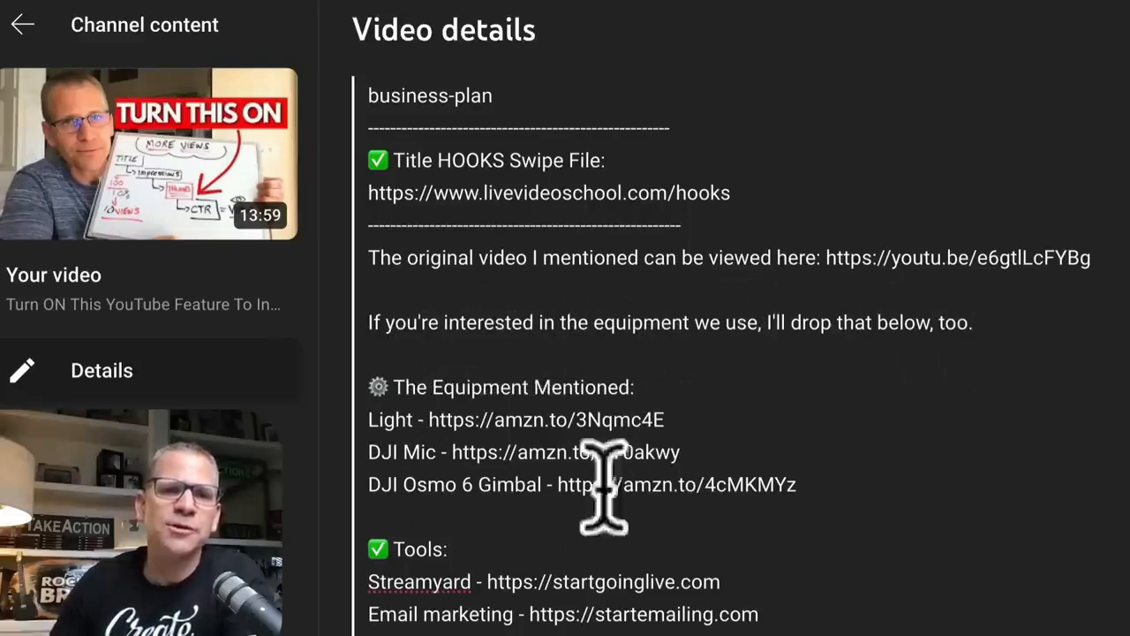
pyautogui.scroll(-3, 833, 459)
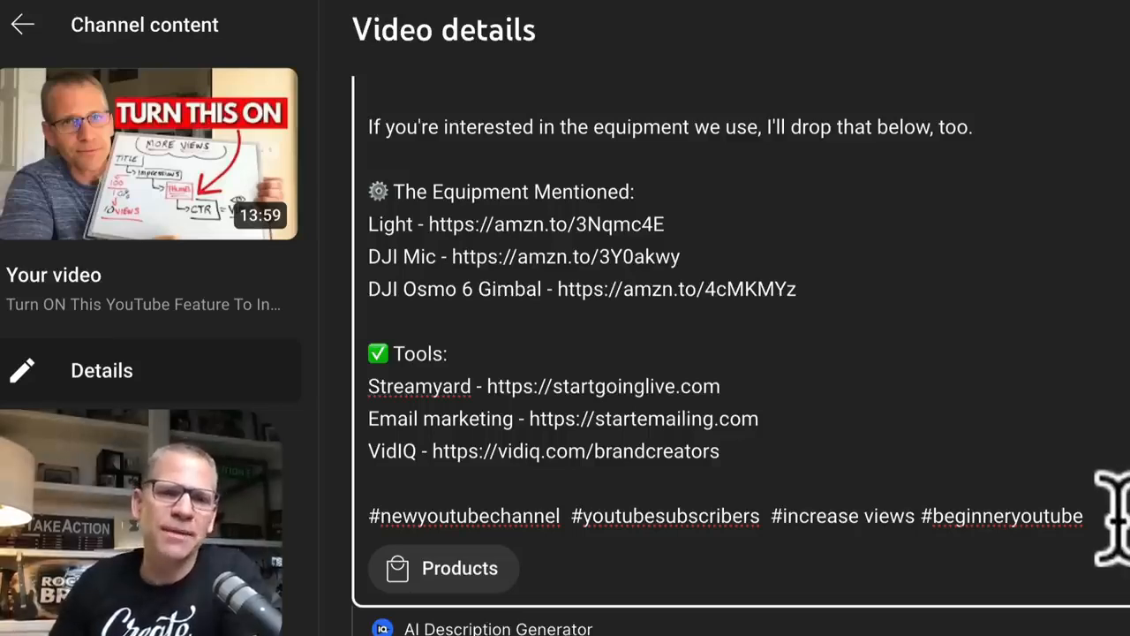
# - View the thumbnail's test and compare report, close it, and check the thumbnail's remaining options without choosing any
pyautogui.scroll(-5, 1111, 518)
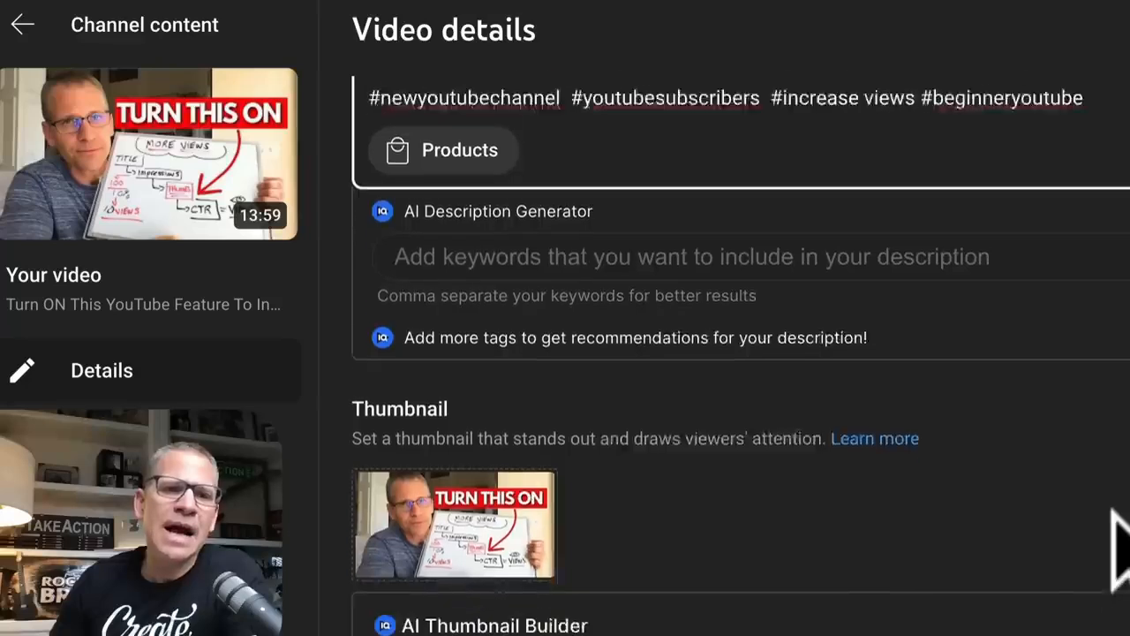
pyautogui.moveTo(434, 480)
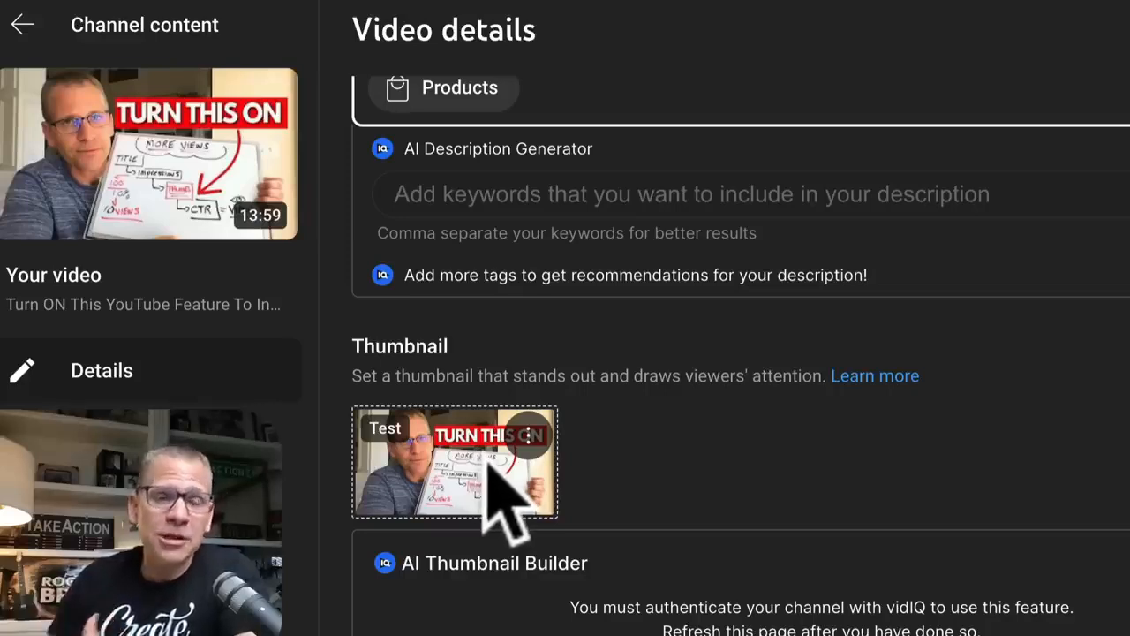
pyautogui.click(527, 436)
pyautogui.click(676, 447)
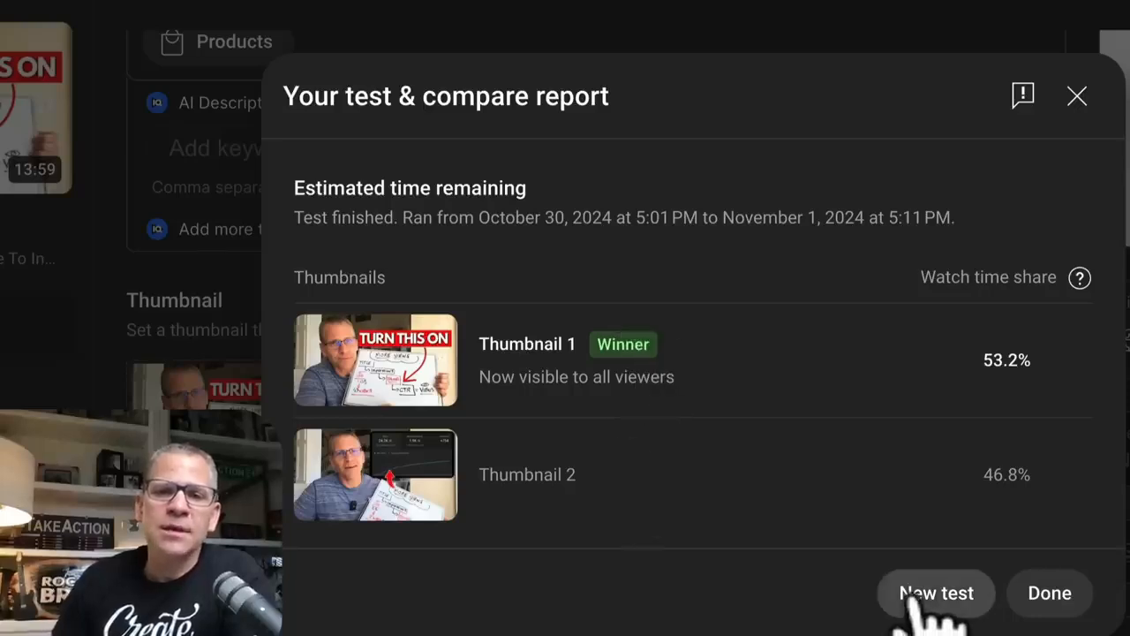
pyautogui.click(1080, 620)
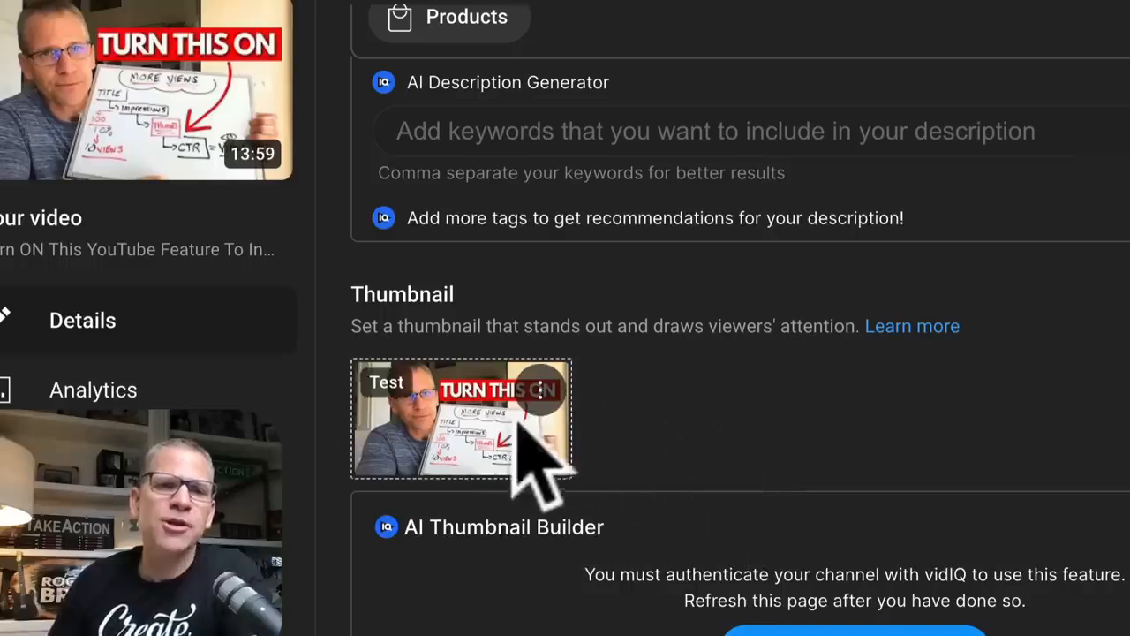
pyautogui.click(540, 393)
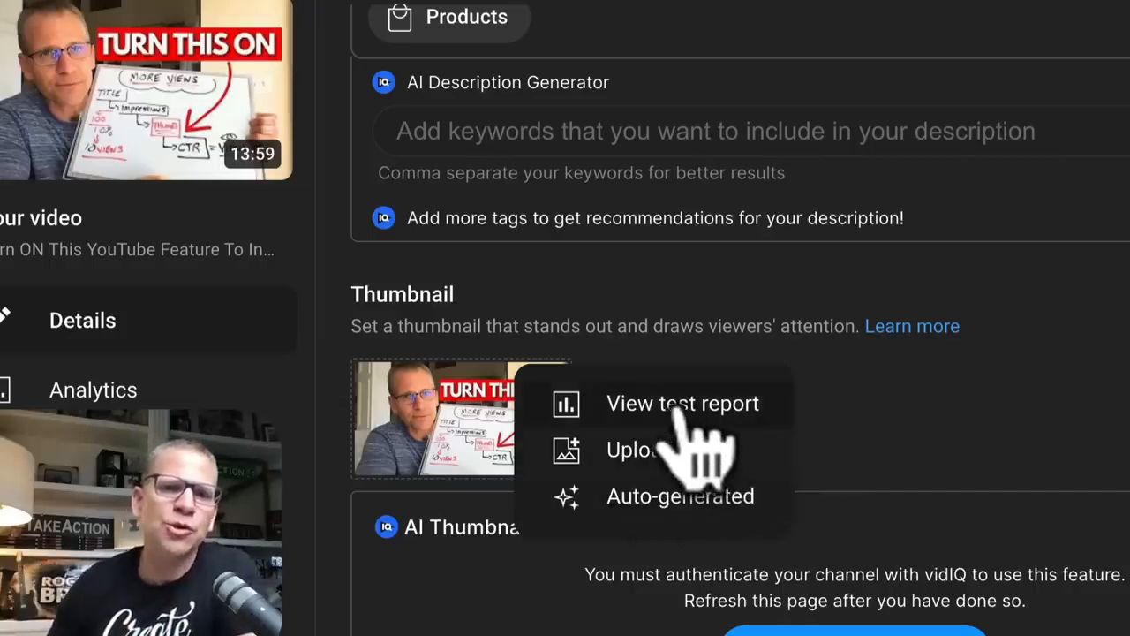
pyautogui.click(1080, 479)
# - Check which playlists the video is assigned to and close the playlist selection without changing it
pyautogui.scroll(-4, 1078, 494)
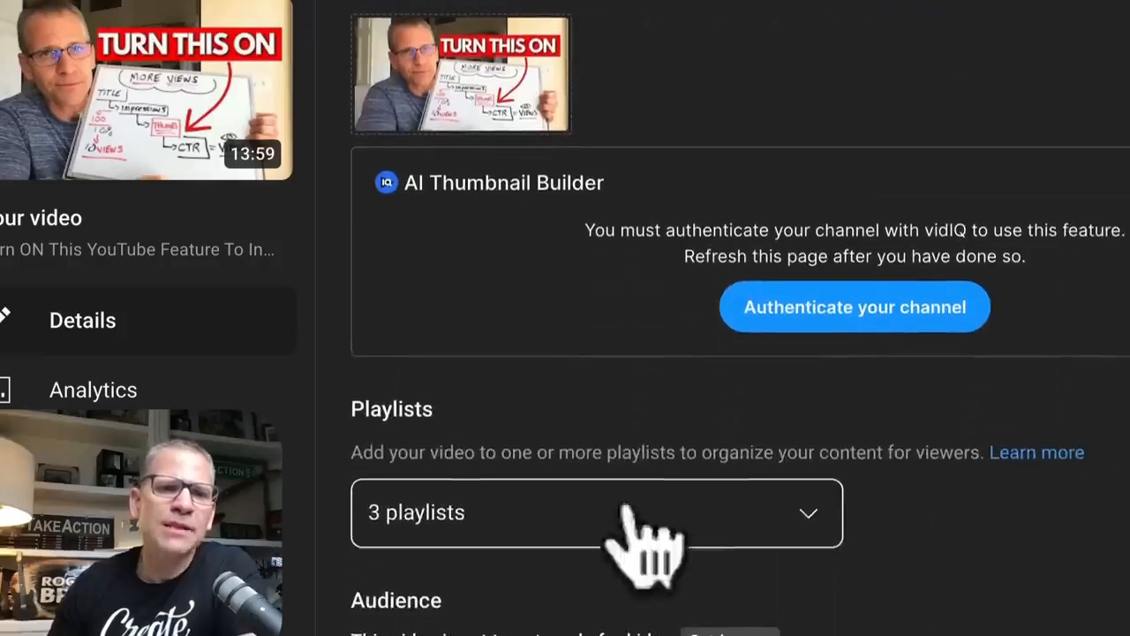
pyautogui.scroll(-1, 1043, 545)
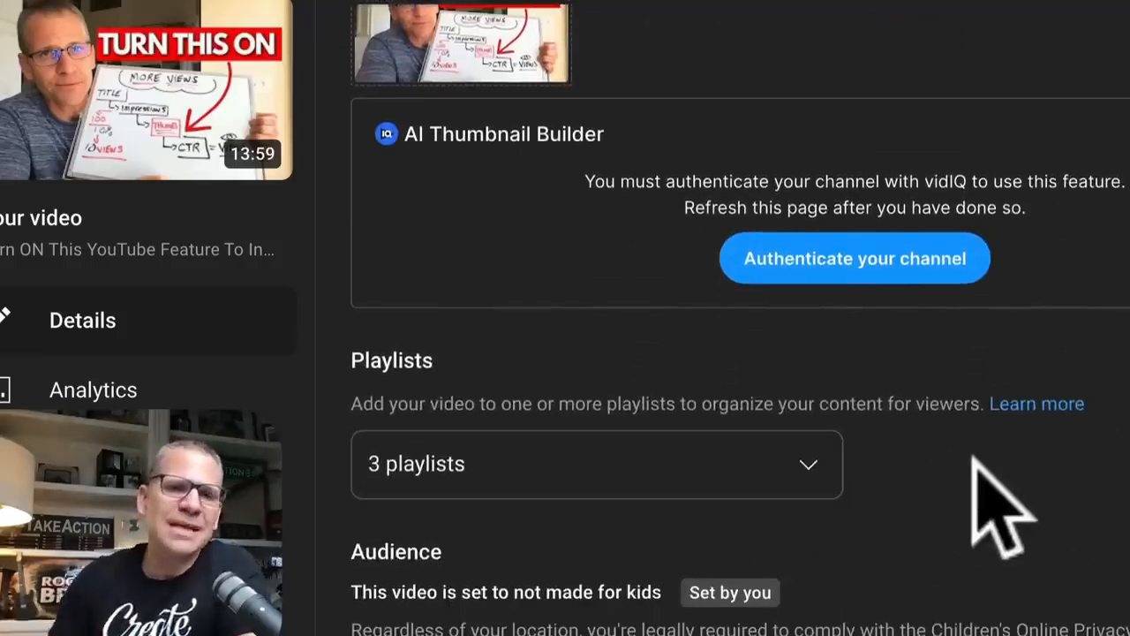
pyautogui.click(795, 463)
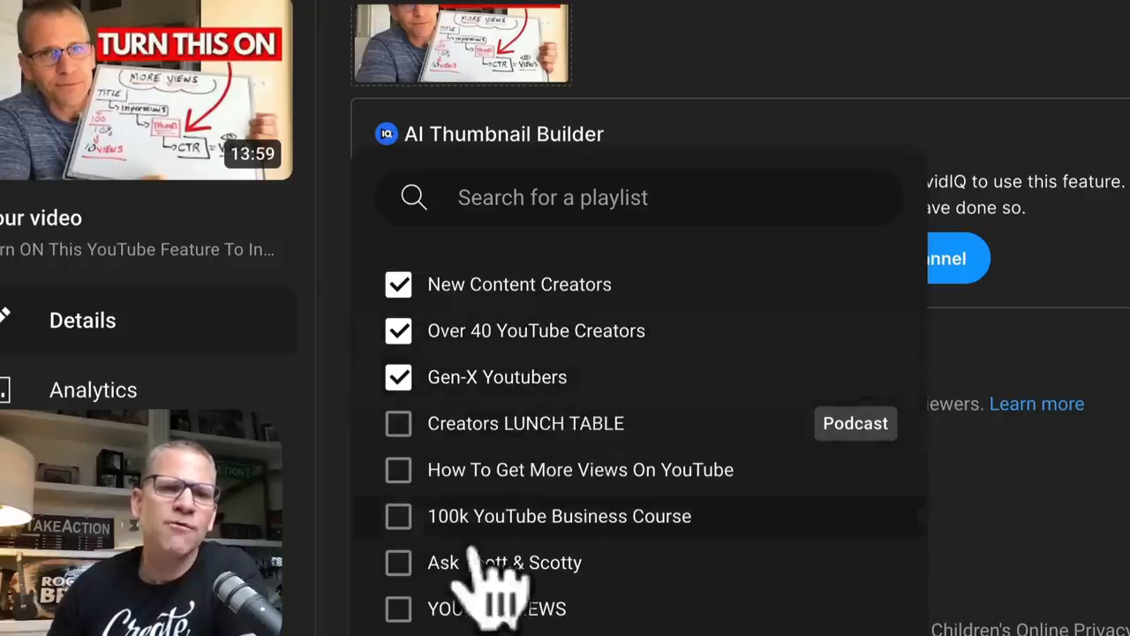
pyautogui.press('Escape')
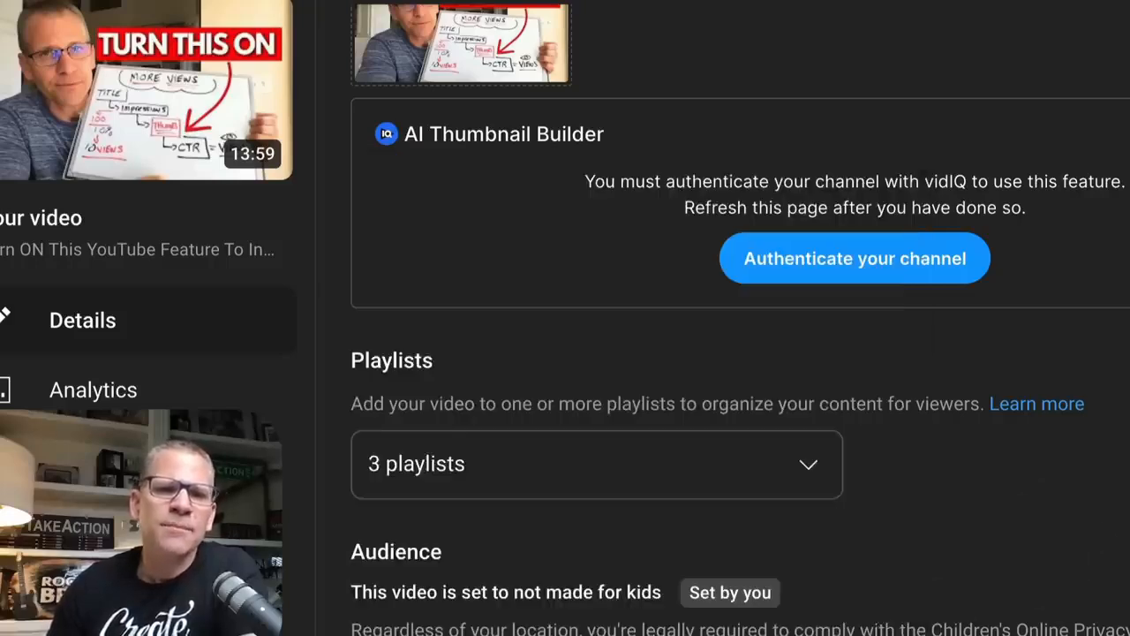
# - Examine the video's audience, age restriction, paid promotion and altered content settings
pyautogui.scroll(-4, 919, 623)
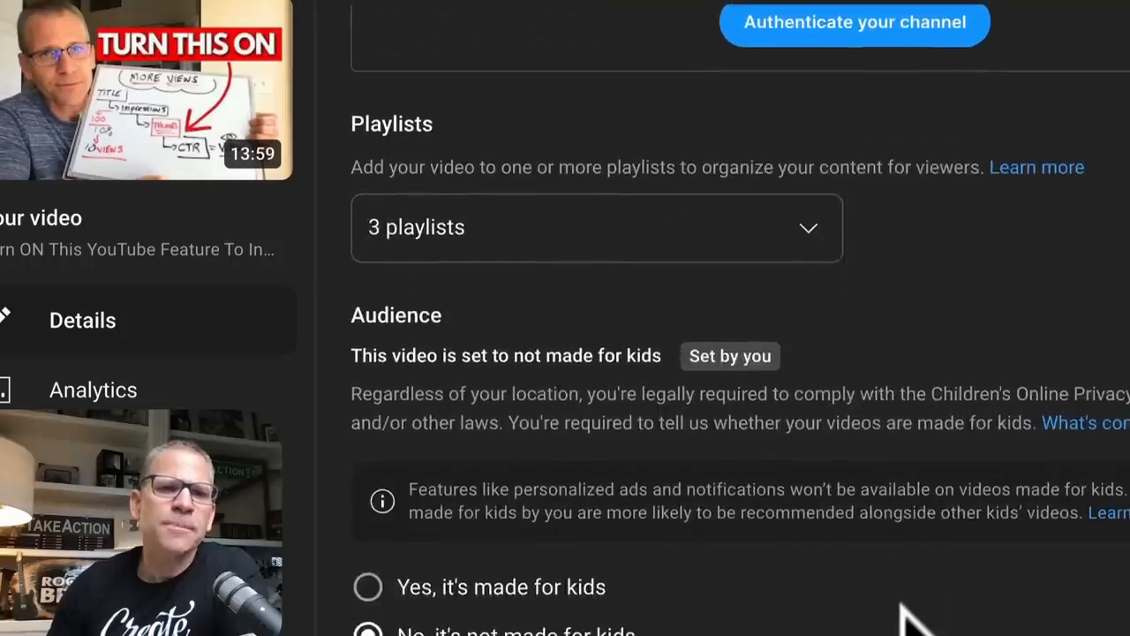
pyautogui.scroll(-2, 901, 618)
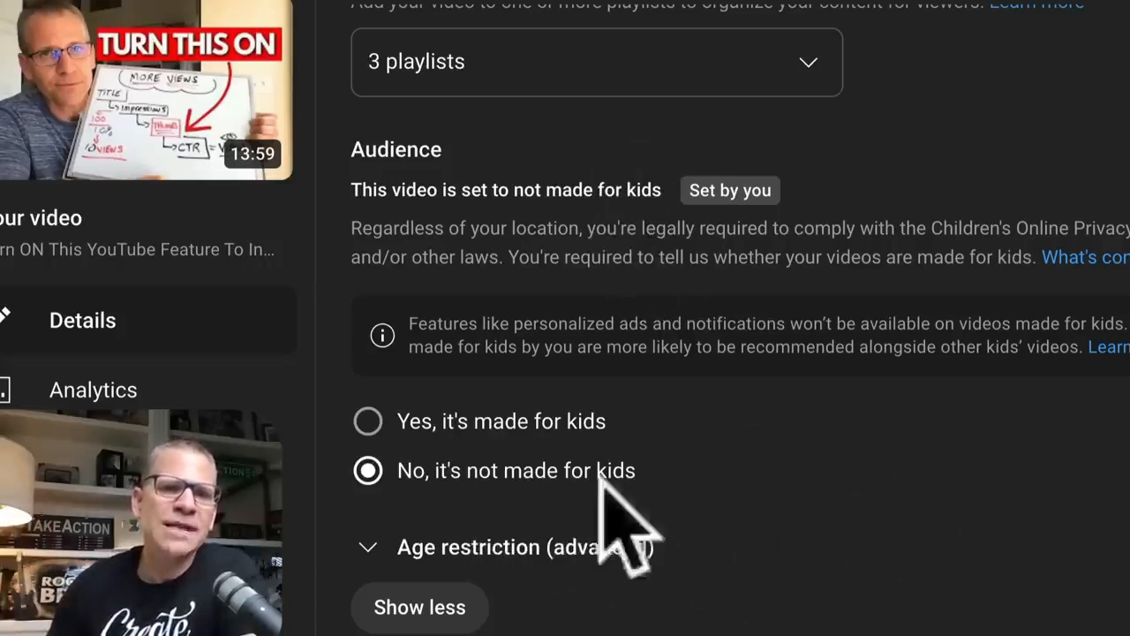
pyautogui.scroll(-3, 938, 556)
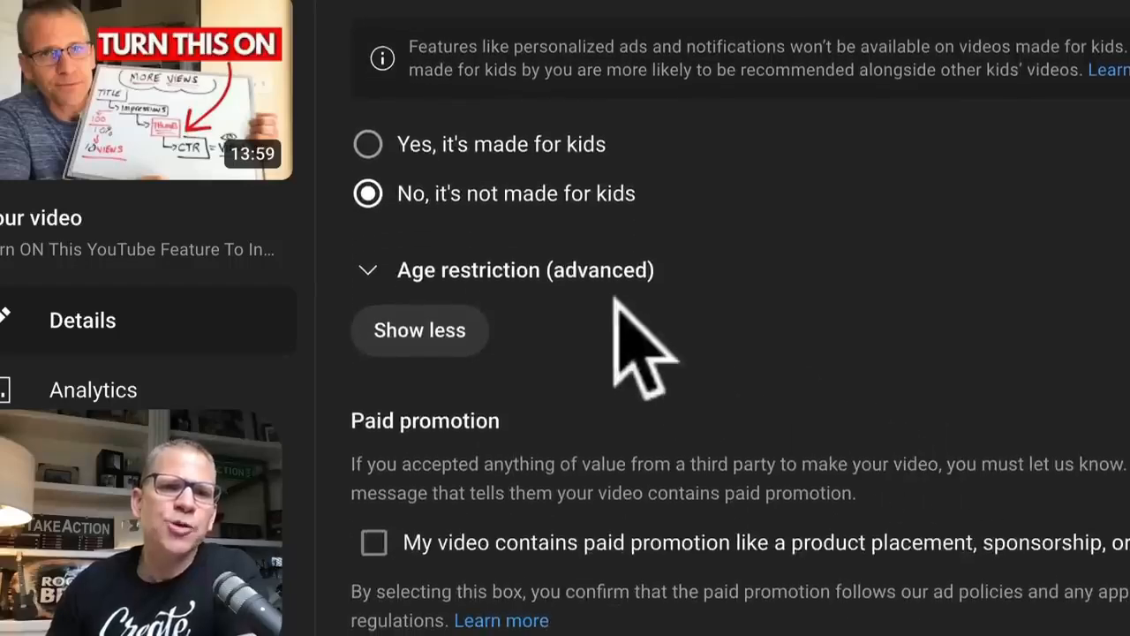
pyautogui.scroll(-3, 927, 358)
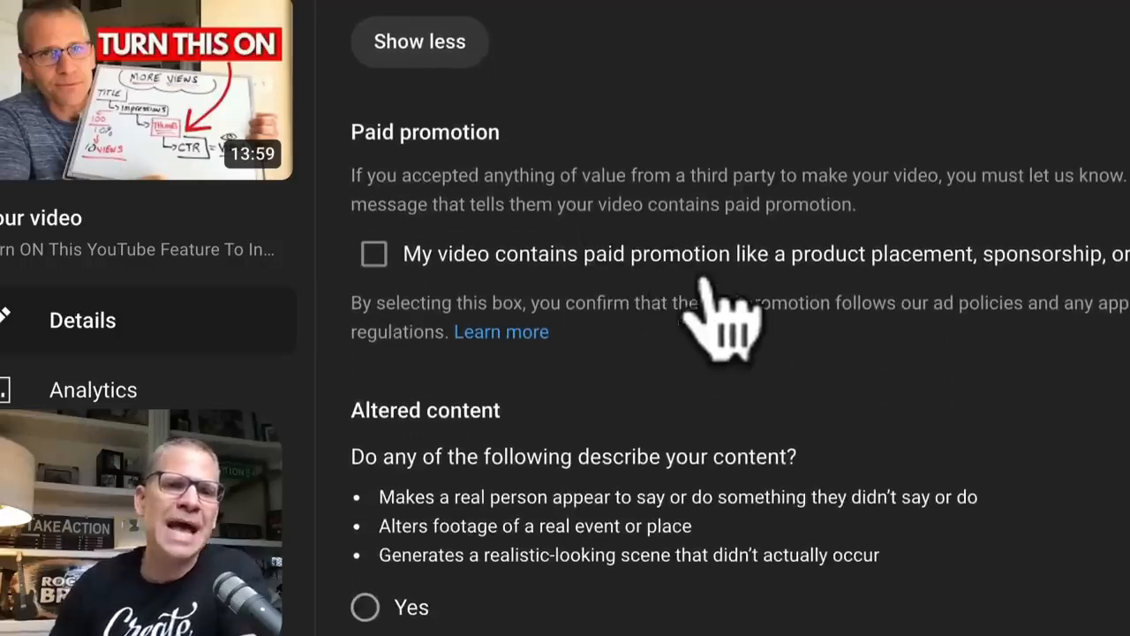
pyautogui.scroll(-1, 821, 353)
pyautogui.scroll(-2, 830, 354)
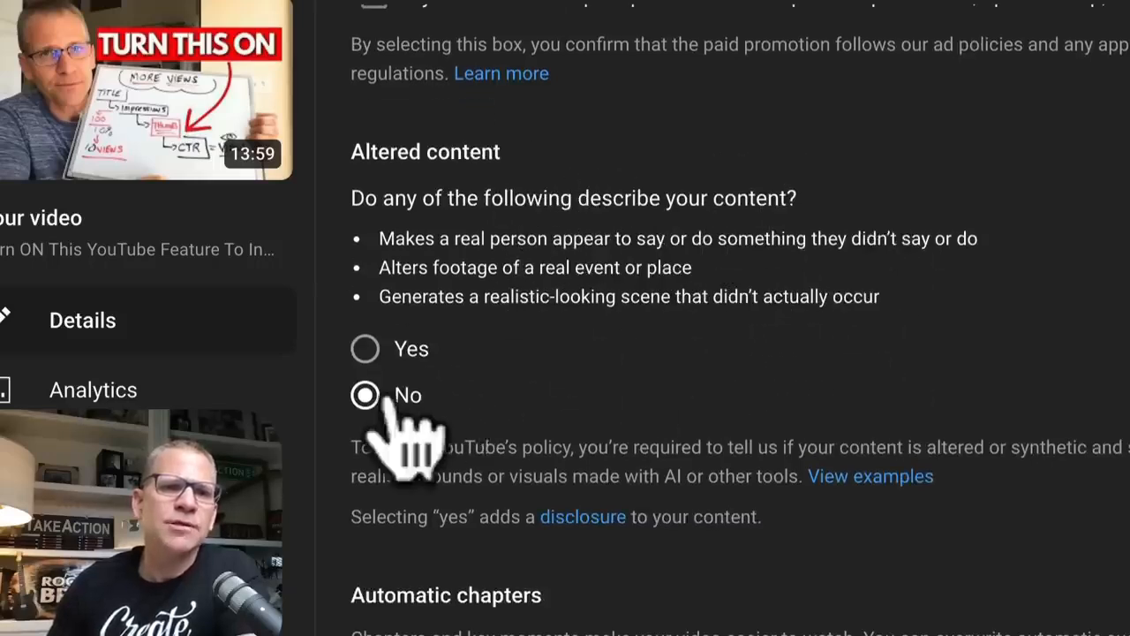
# - Examine the automatic chapters, featured places and automatic concepts settings
pyautogui.scroll(-3, 757, 404)
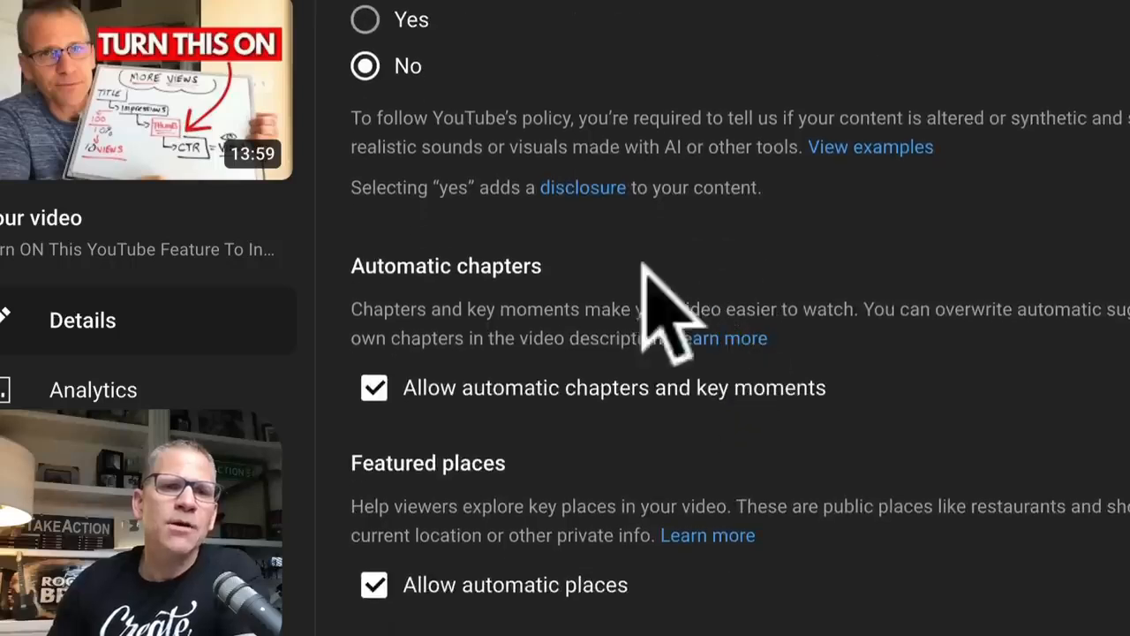
pyautogui.scroll(-2, 795, 411)
pyautogui.scroll(-1, 751, 415)
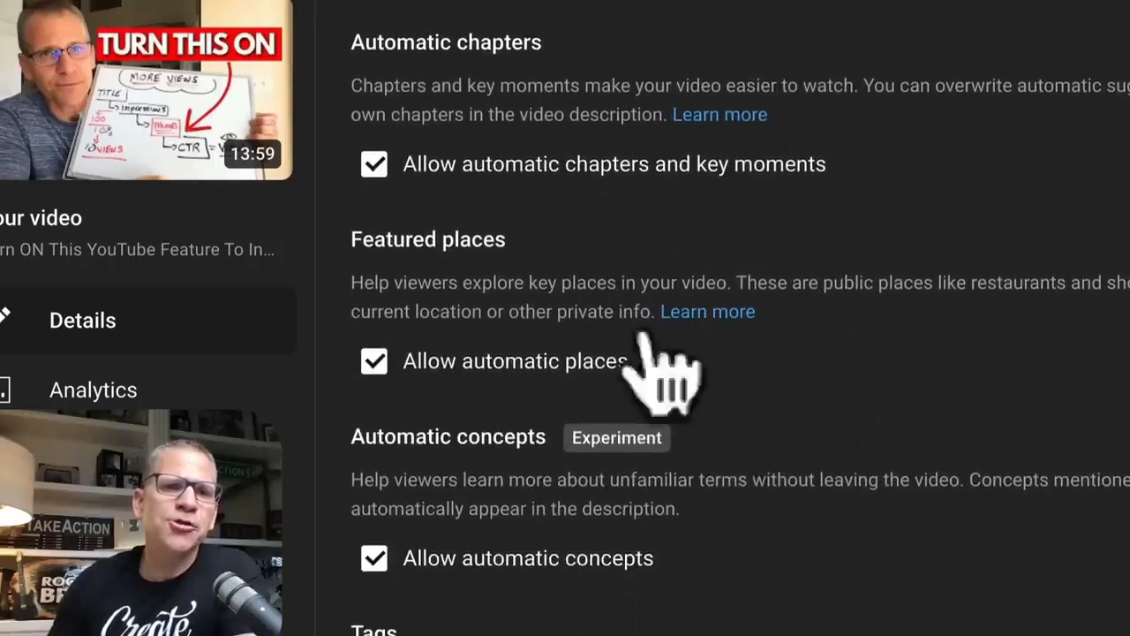
pyautogui.scroll(-1, 688, 397)
pyautogui.scroll(-2, 759, 398)
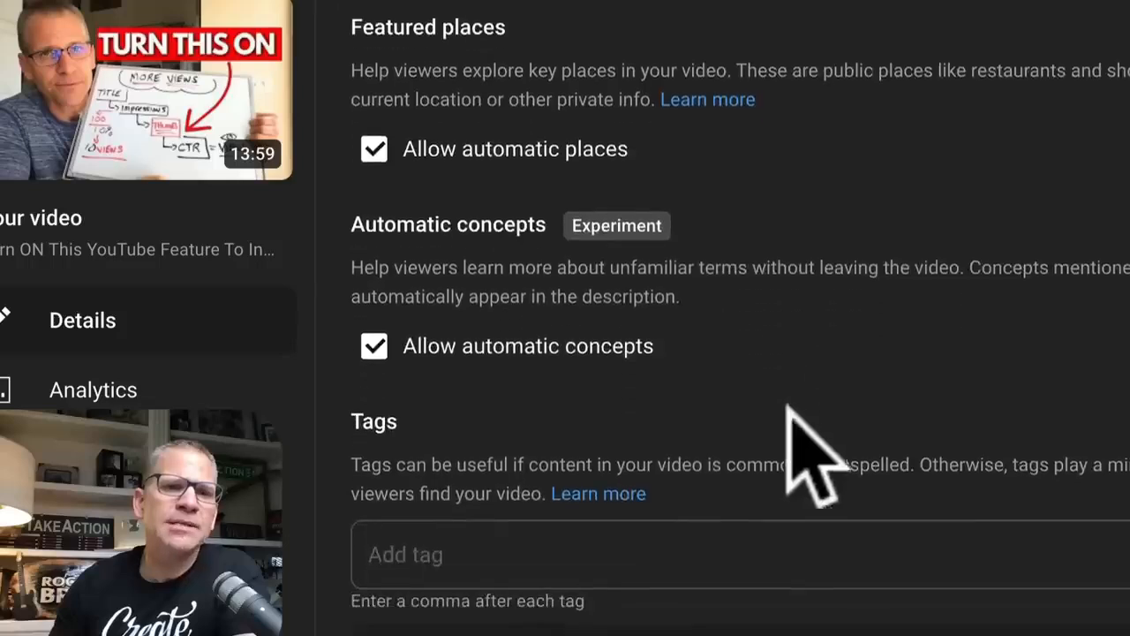
# - Examine the video's tags field and the recommended tags listed for it
pyautogui.scroll(-1, 786, 367)
pyautogui.scroll(-1, 813, 407)
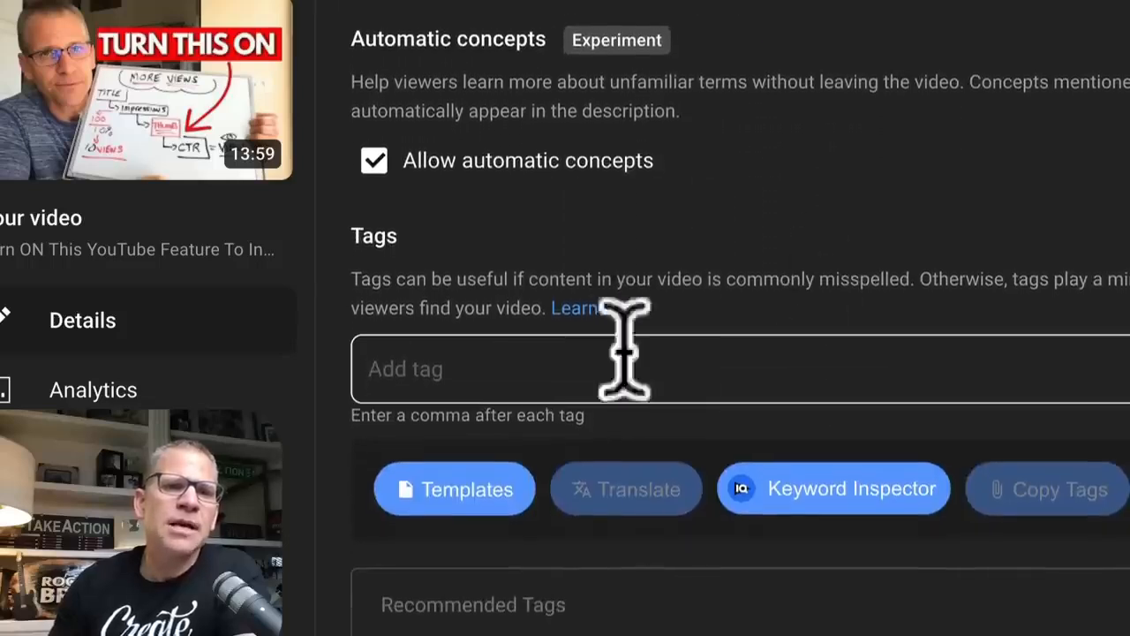
pyautogui.scroll(-1, 627, 371)
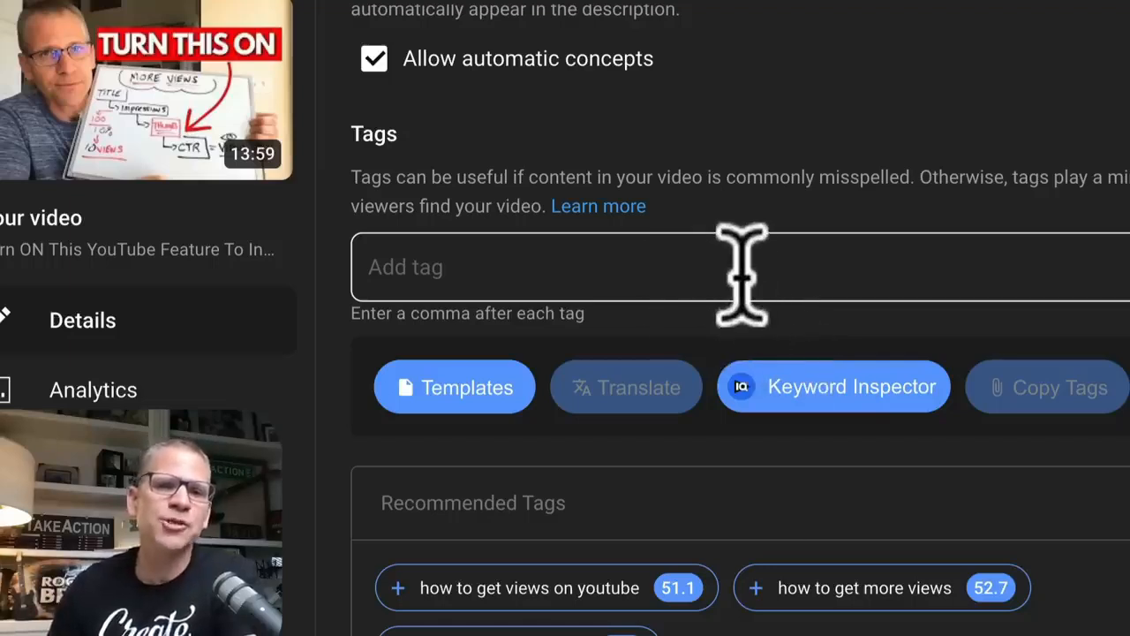
pyautogui.scroll(-4, 826, 291)
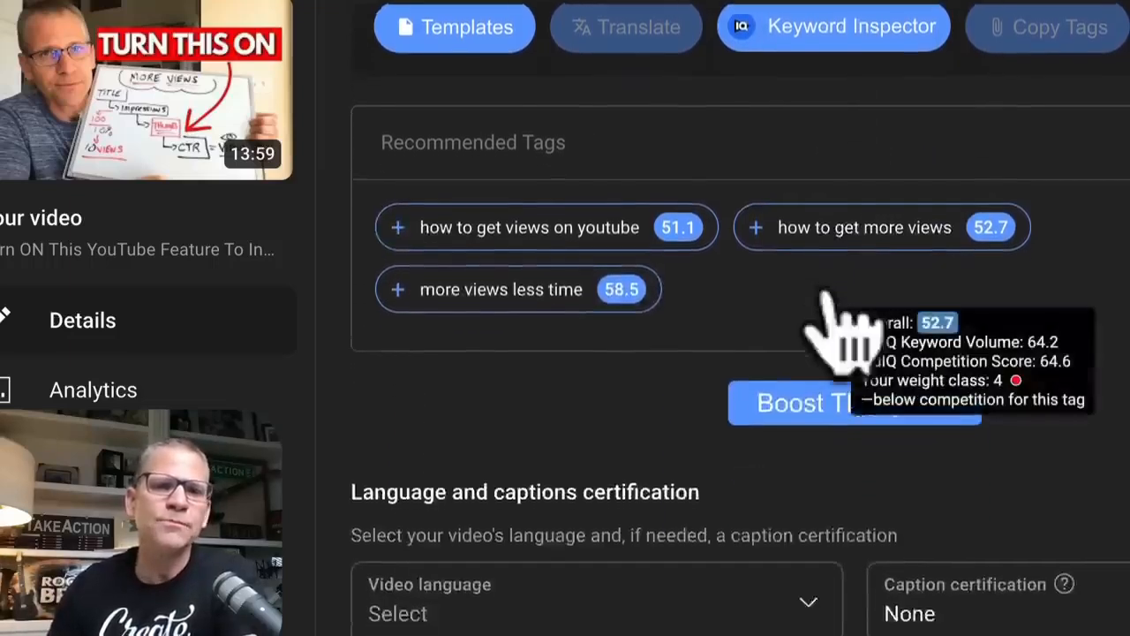
# - Review the language and captions, recording date and location, and license and distribution settings
pyautogui.scroll(-6, 826, 296)
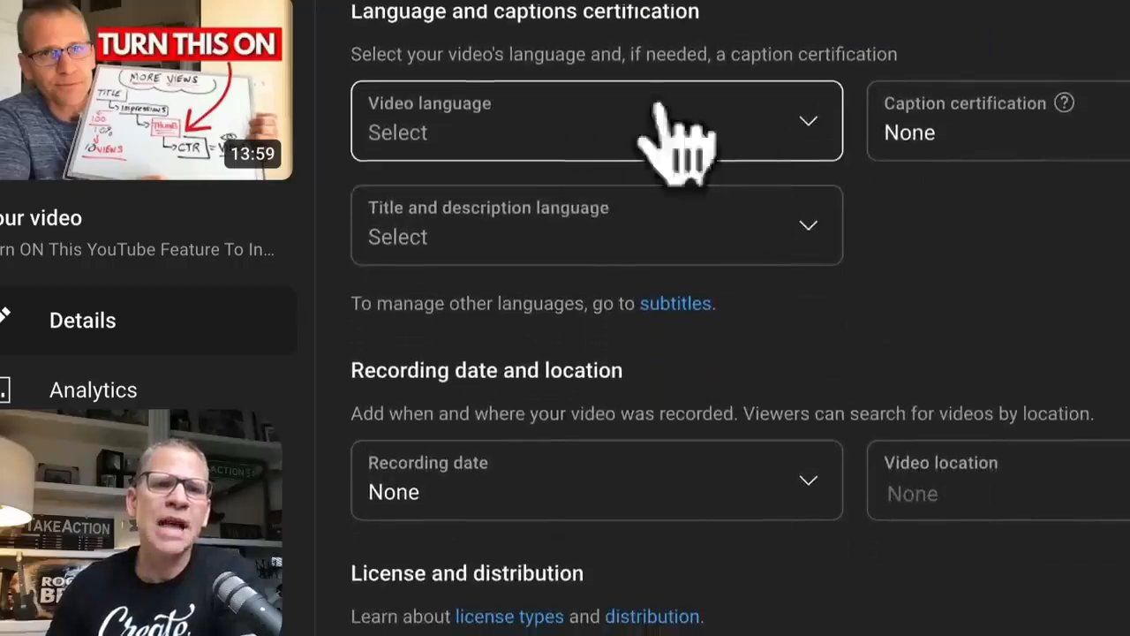
pyautogui.scroll(-5, 883, 327)
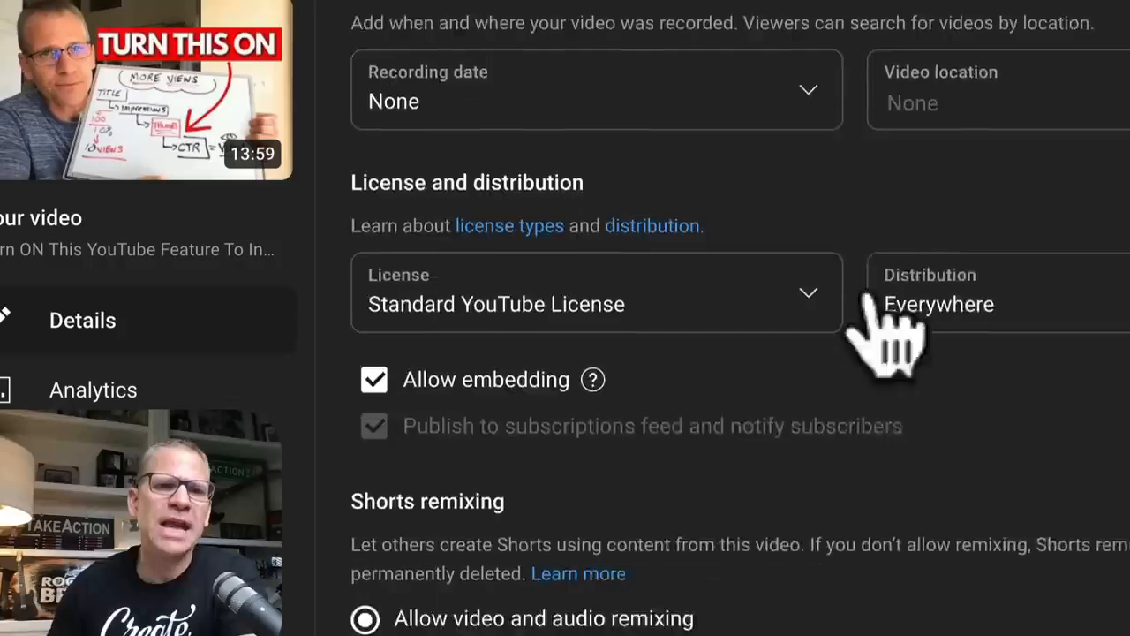
pyautogui.scroll(-1, 883, 327)
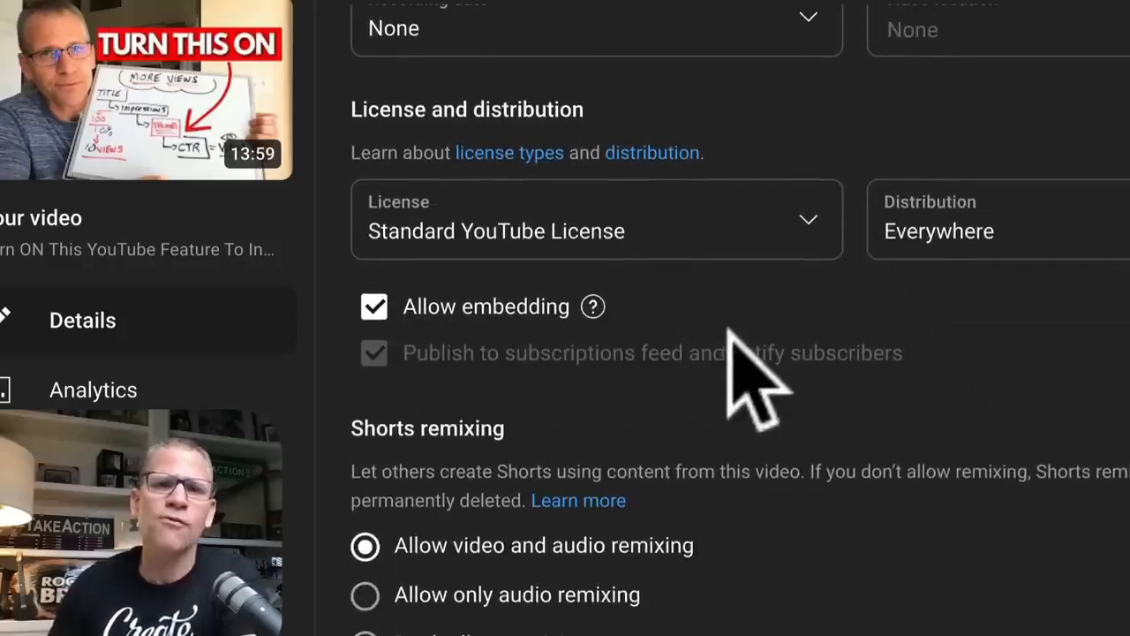
# - Review the Shorts remixing, category, and comments and ratings settings of the video
pyautogui.scroll(-2, 707, 371)
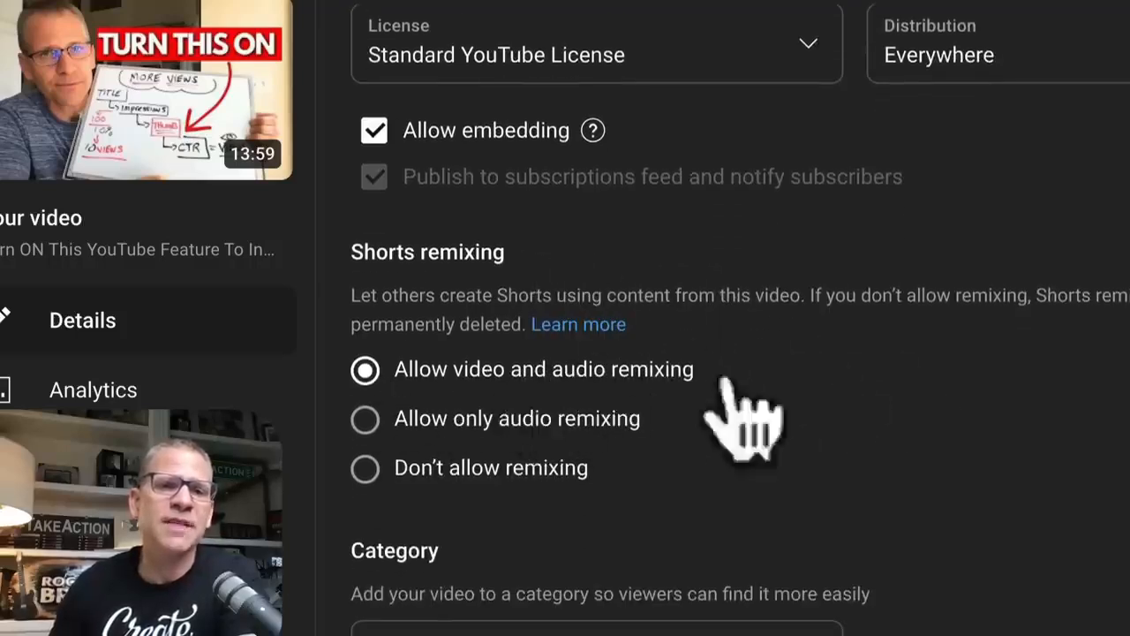
pyautogui.scroll(-5, 726, 385)
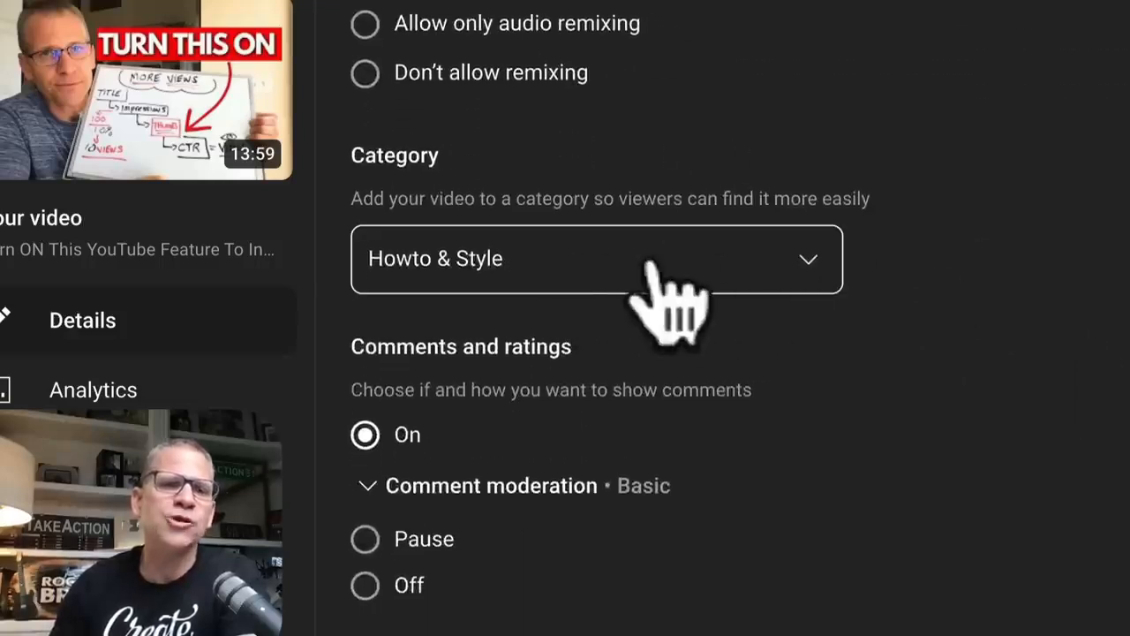
pyautogui.scroll(-2, 1030, 284)
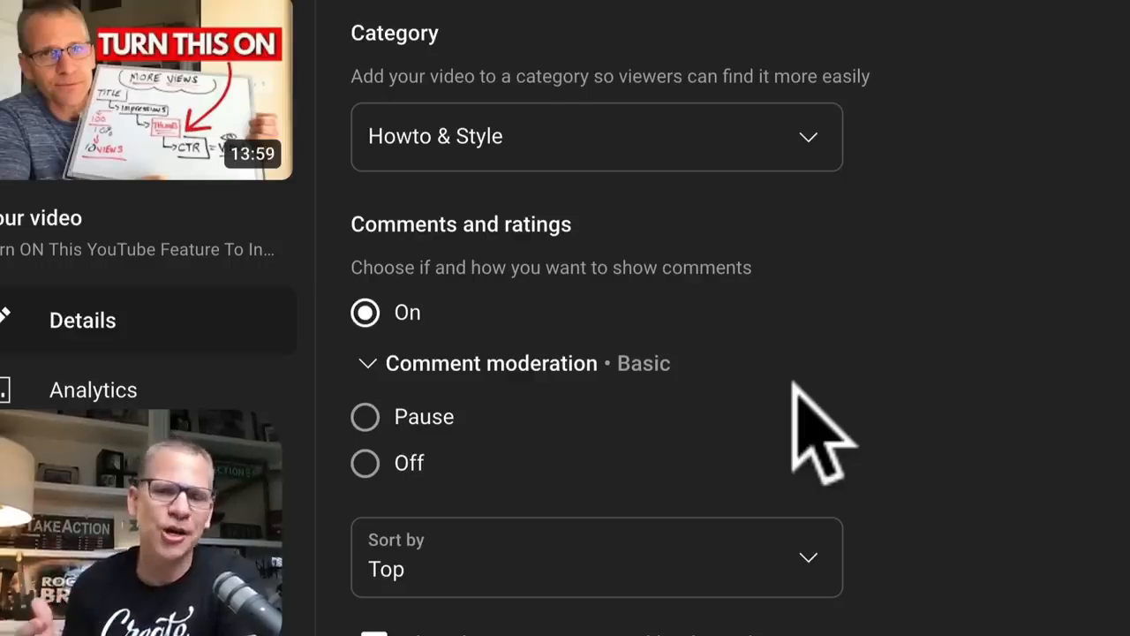
pyautogui.scroll(2, 795, 386)
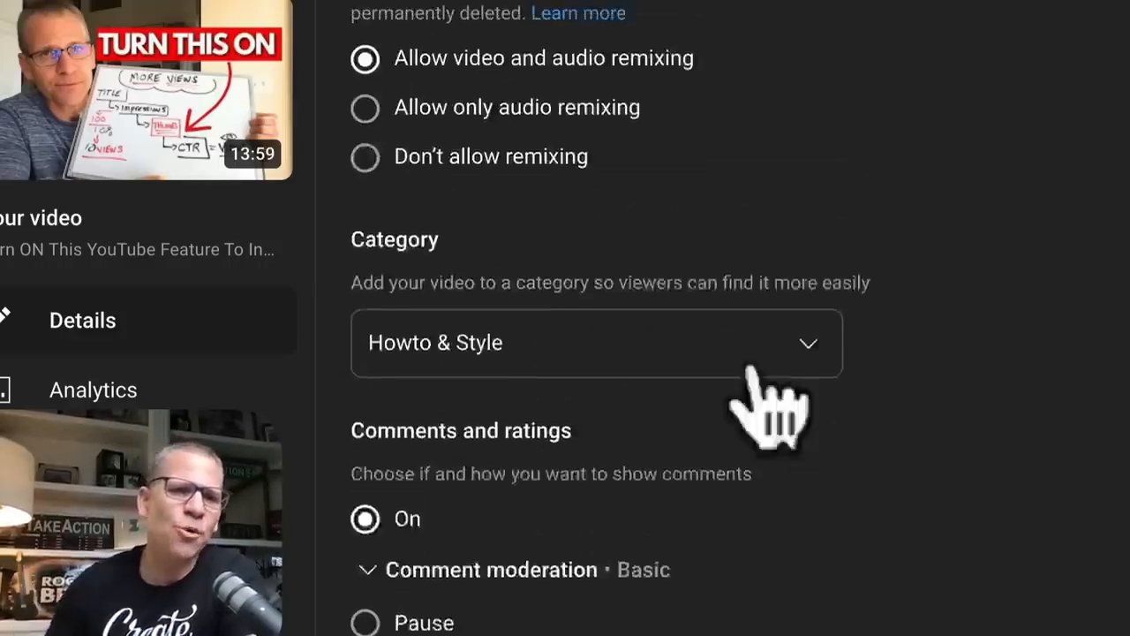
# - Check the comment moderation and comment sorting options, and return to the video's title and description
pyautogui.scroll(-2, 816, 353)
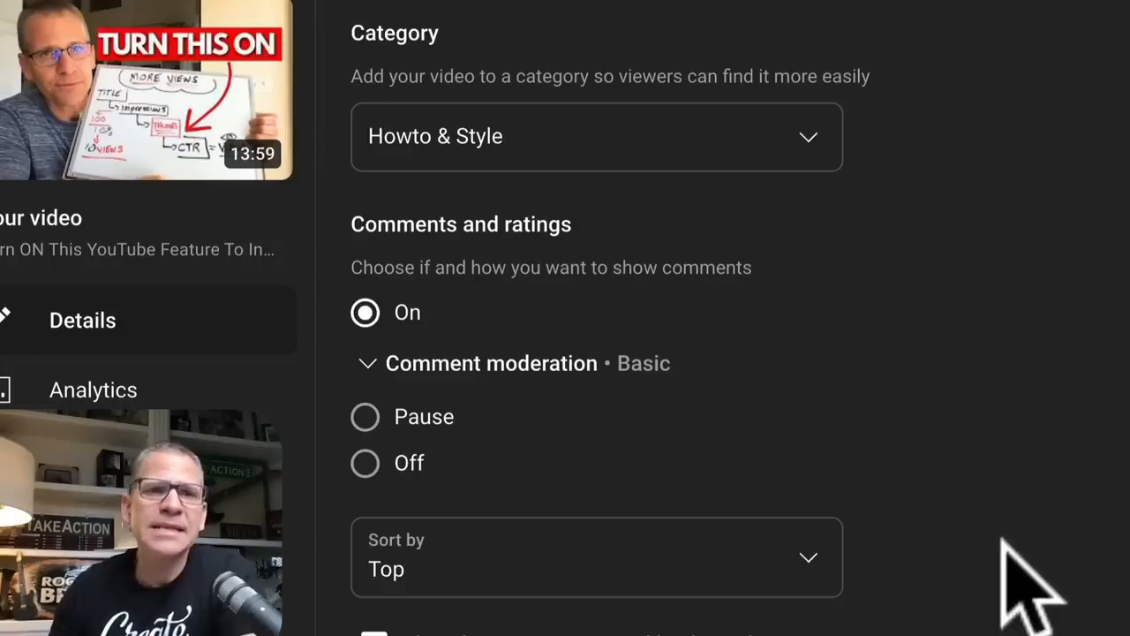
pyautogui.scroll(-10, 1003, 541)
pyautogui.scroll(20, 1003, 540)
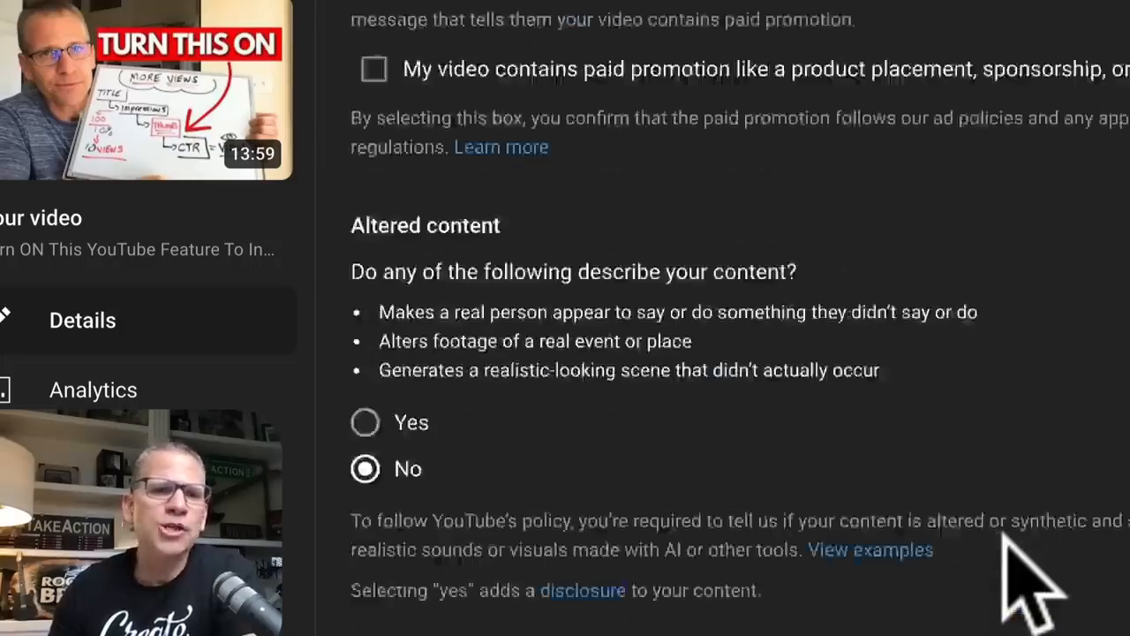
pyautogui.scroll(10, 1007, 535)
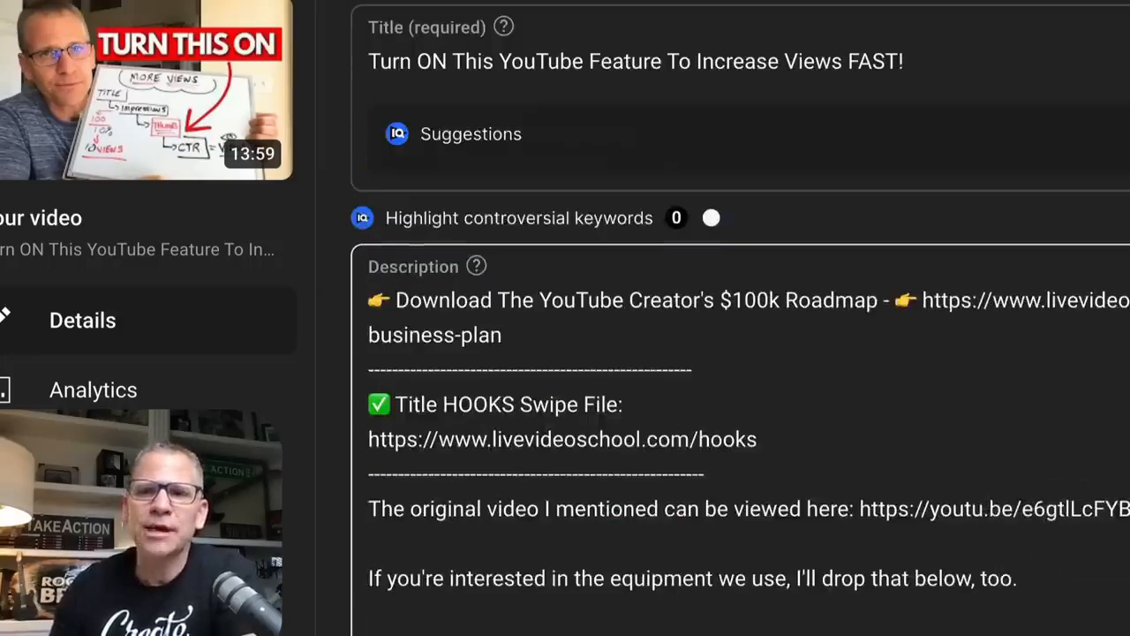
# - Open the video's end screen for editing and examine the options of its existing video element
pyautogui.scroll(-10, 1006, 534)
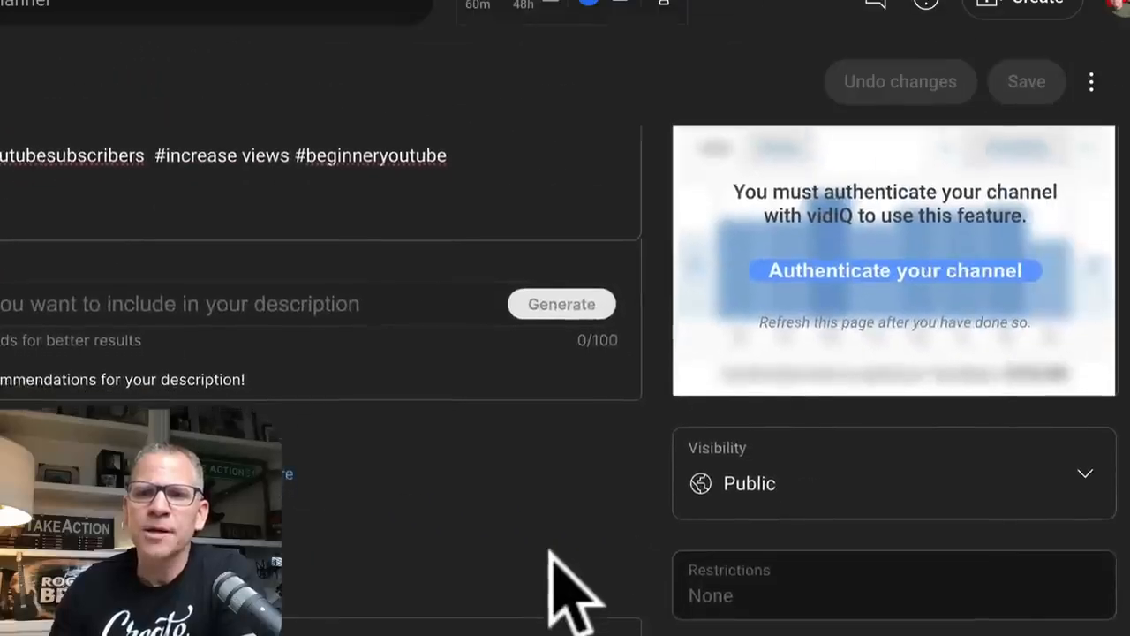
pyautogui.scroll(-3, 826, 528)
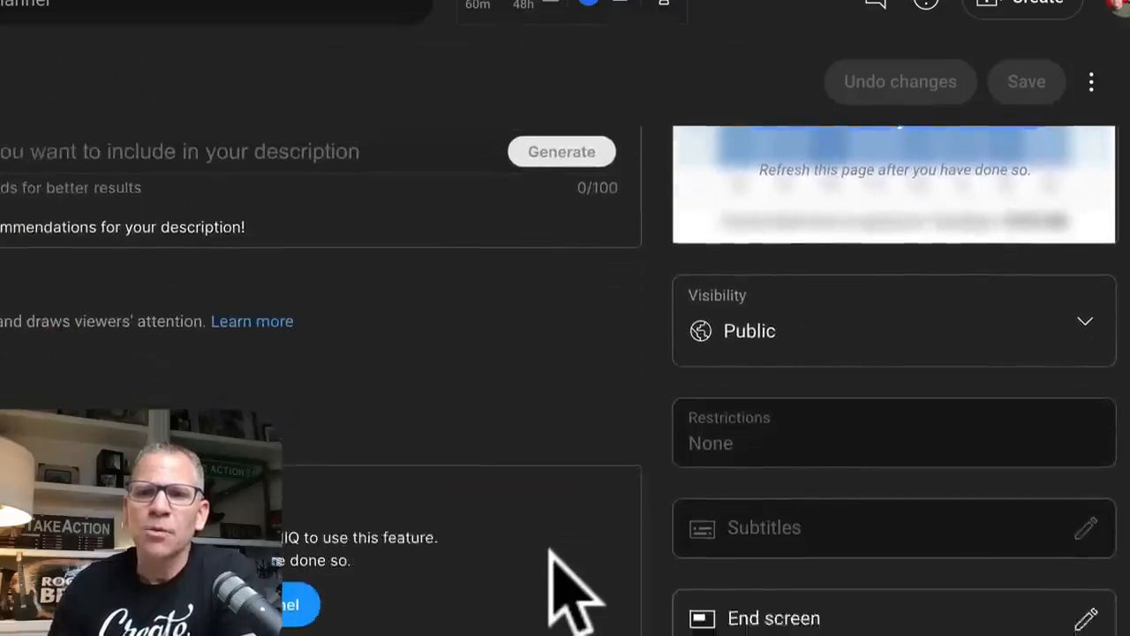
pyautogui.click(1089, 512)
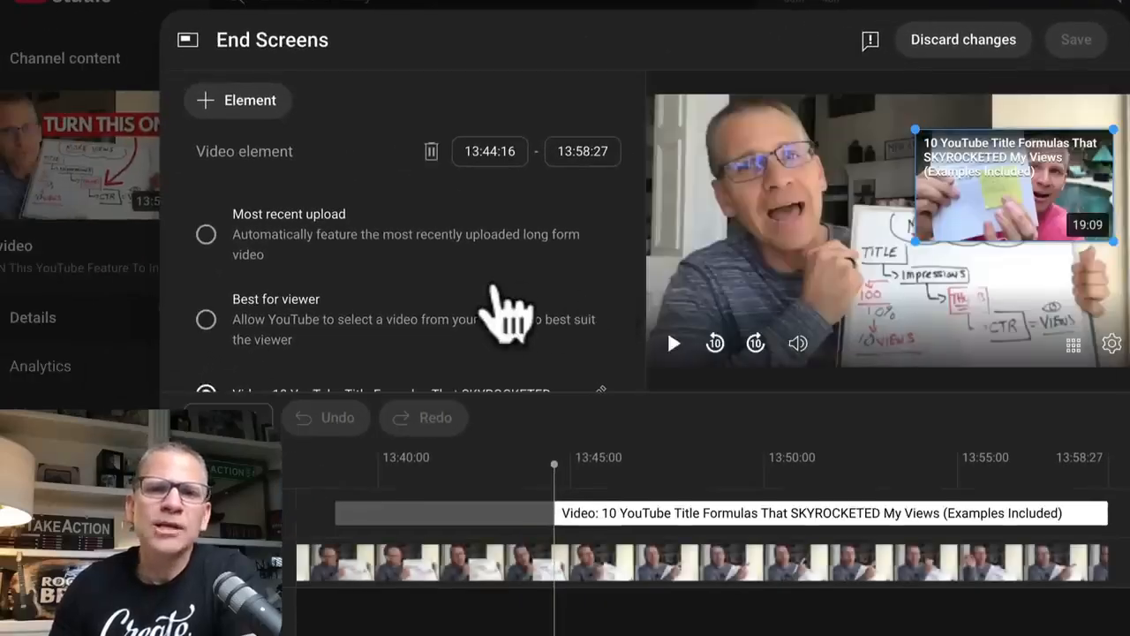
pyautogui.scroll(-1, 507, 316)
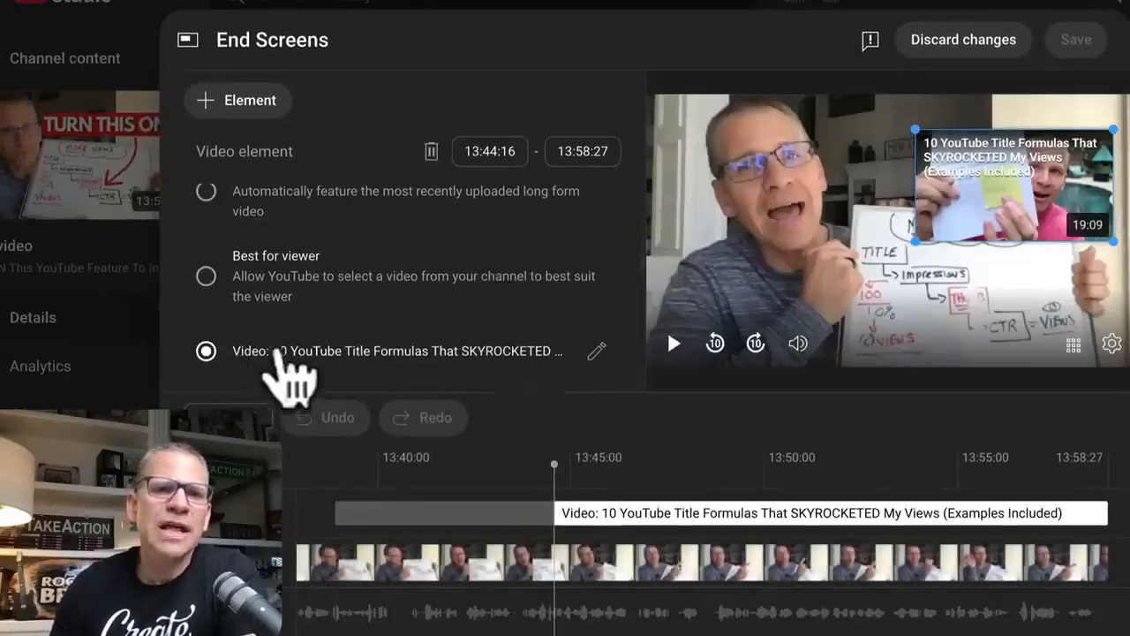
pyautogui.scroll(1, 432, 314)
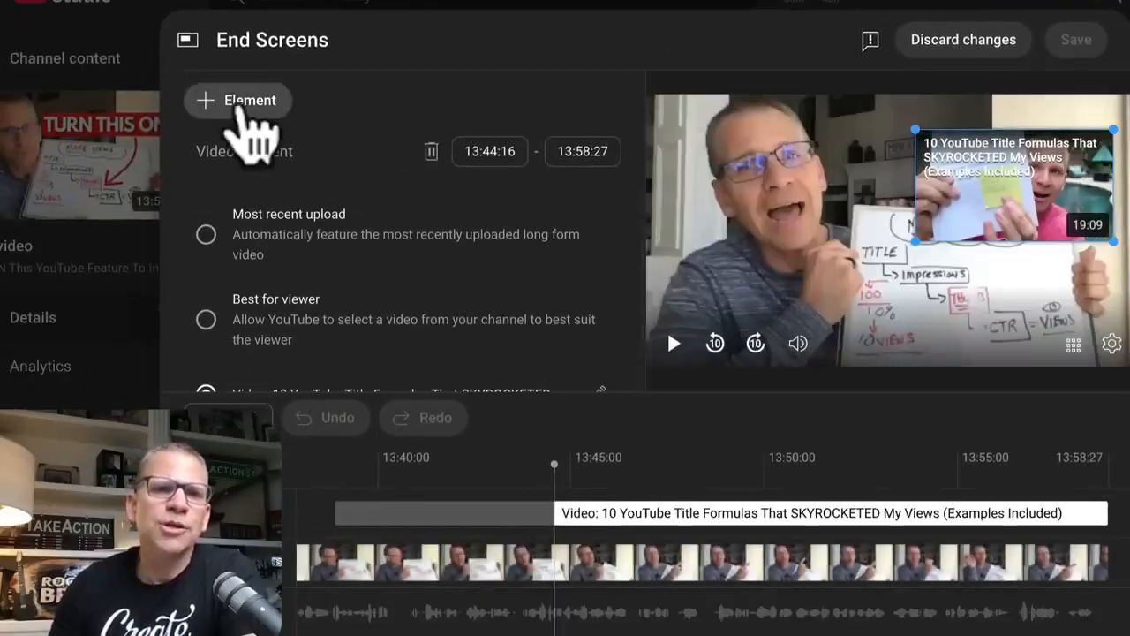
# - Try out a new video element on the end screen, including the specific-video choice, and discard the changes
pyautogui.click(245, 100)
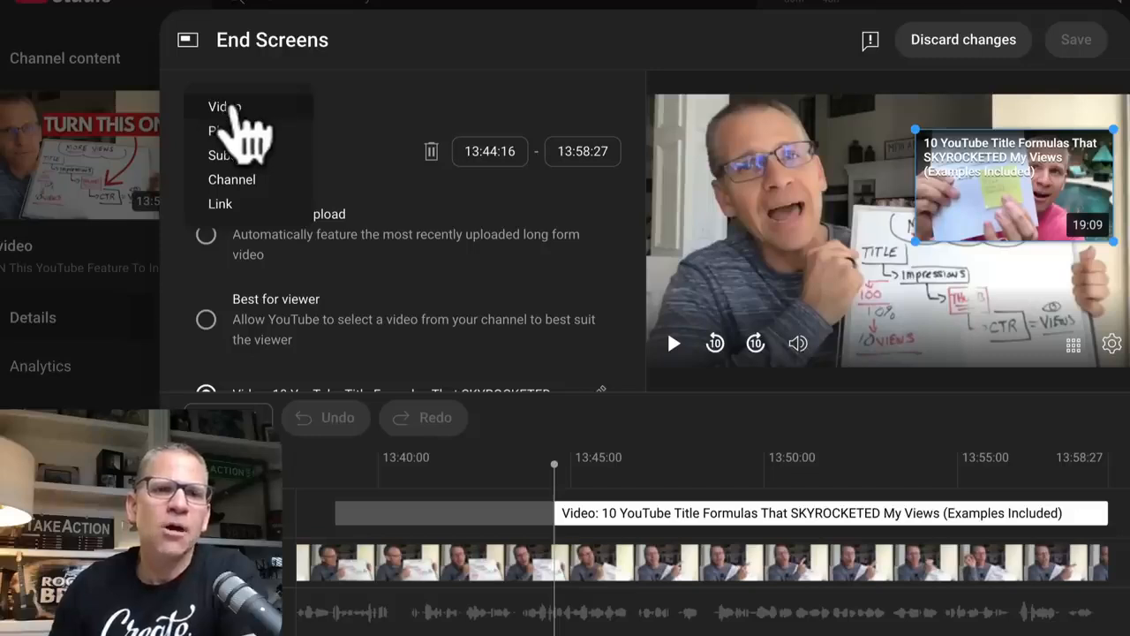
pyautogui.click(228, 108)
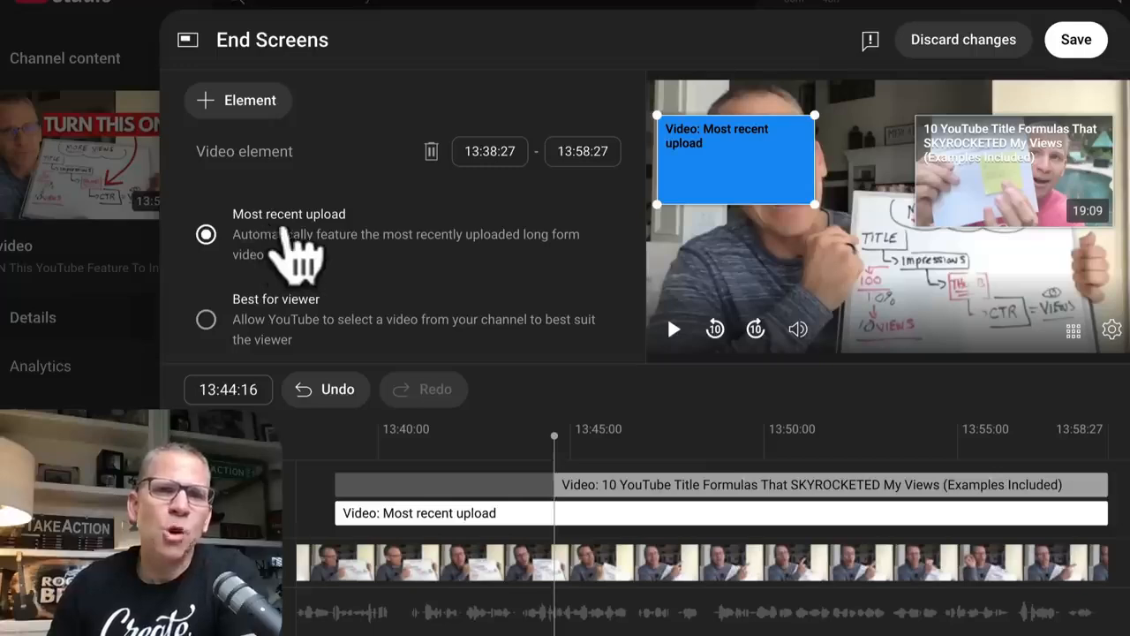
pyautogui.scroll(-2, 362, 256)
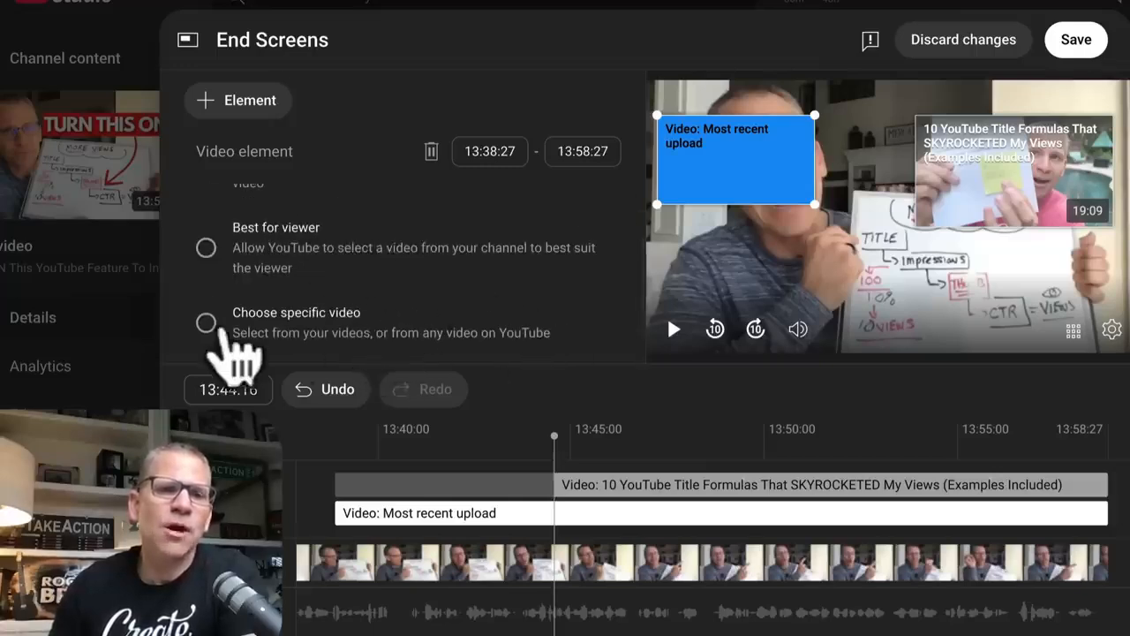
pyautogui.click(206, 324)
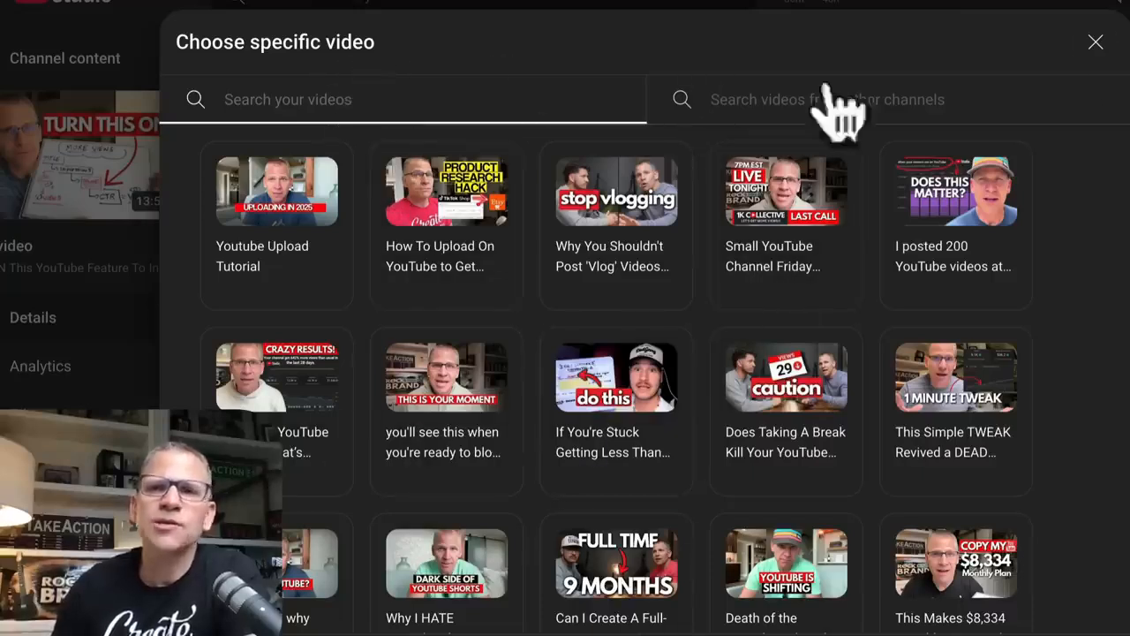
pyautogui.click(1095, 41)
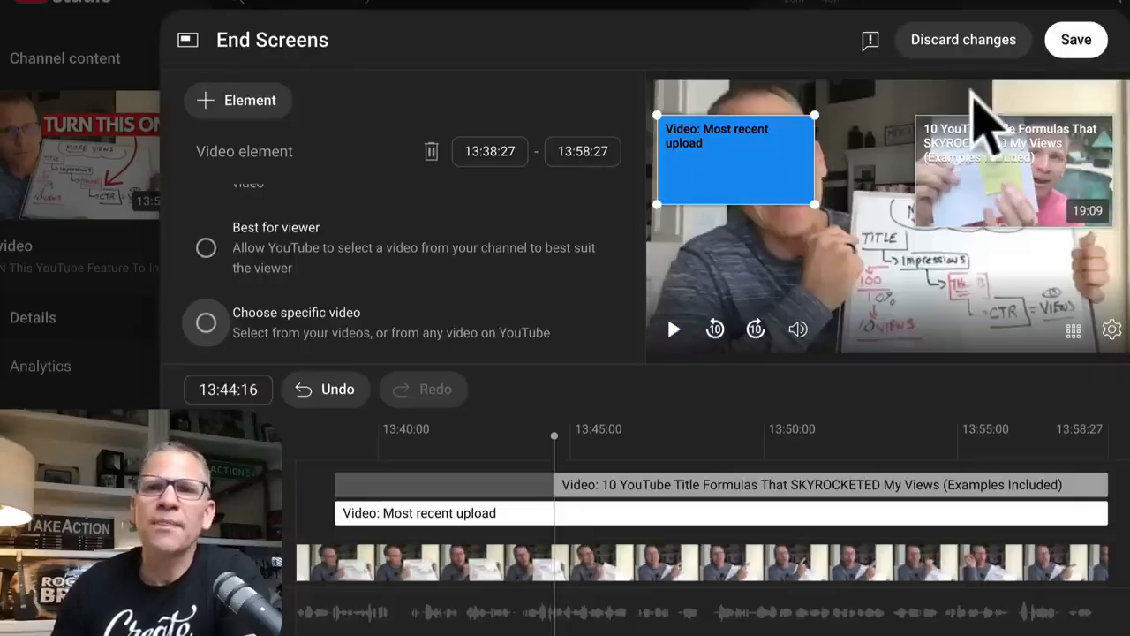
pyautogui.click(970, 44)
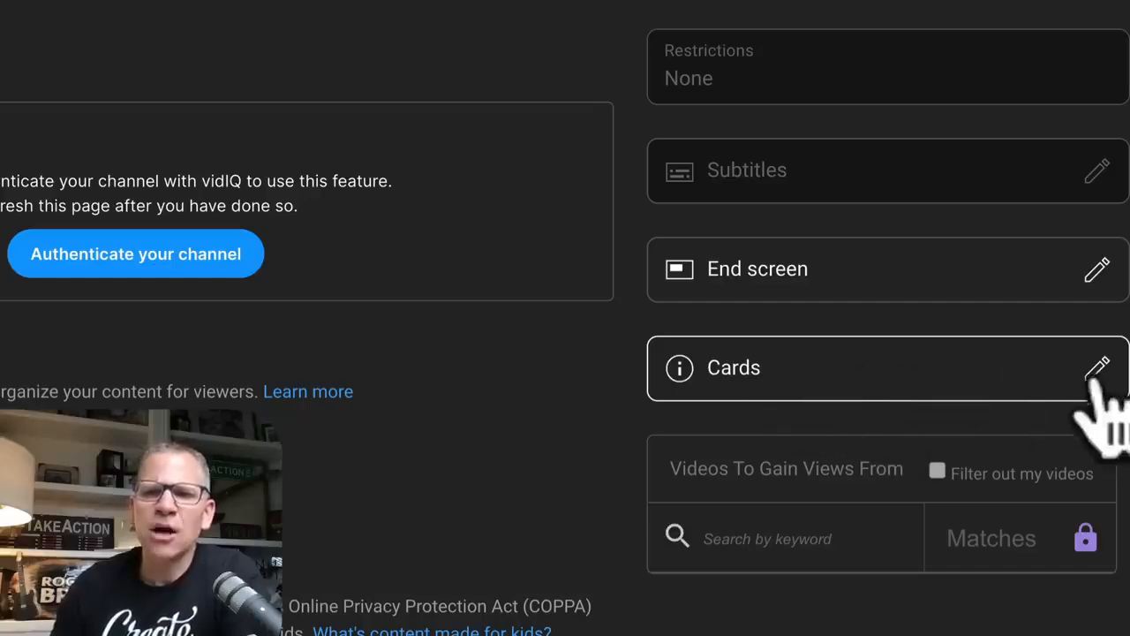
# - Open the video's monetization settings and review the placement of its mid-roll ad breaks
pyautogui.scroll(-5, 991, 466)
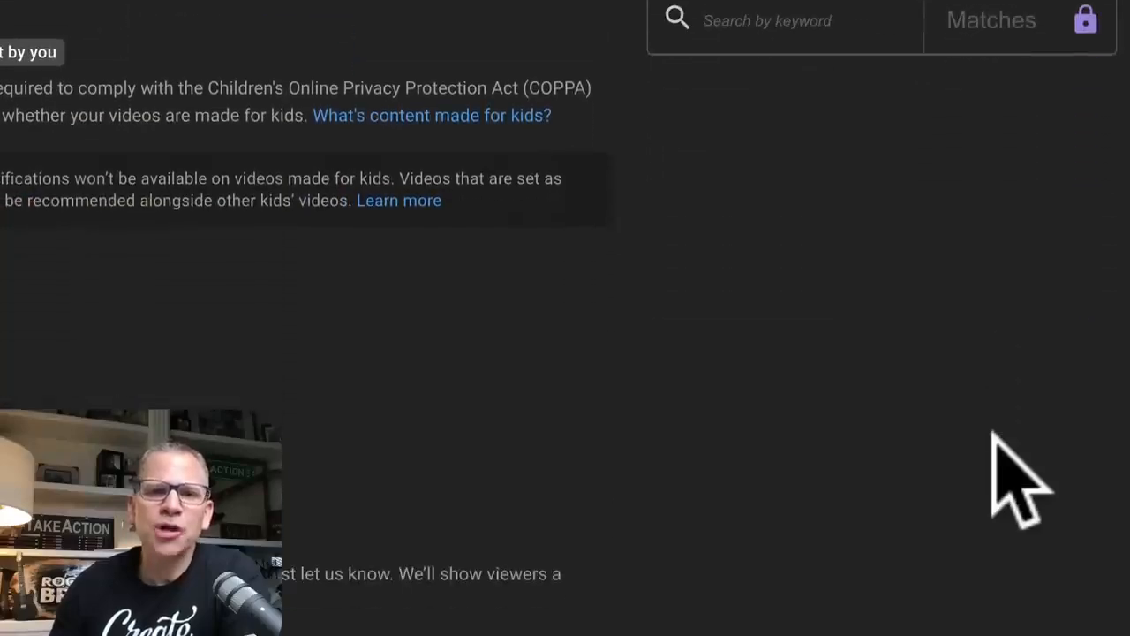
pyautogui.scroll(10, 1015, 477)
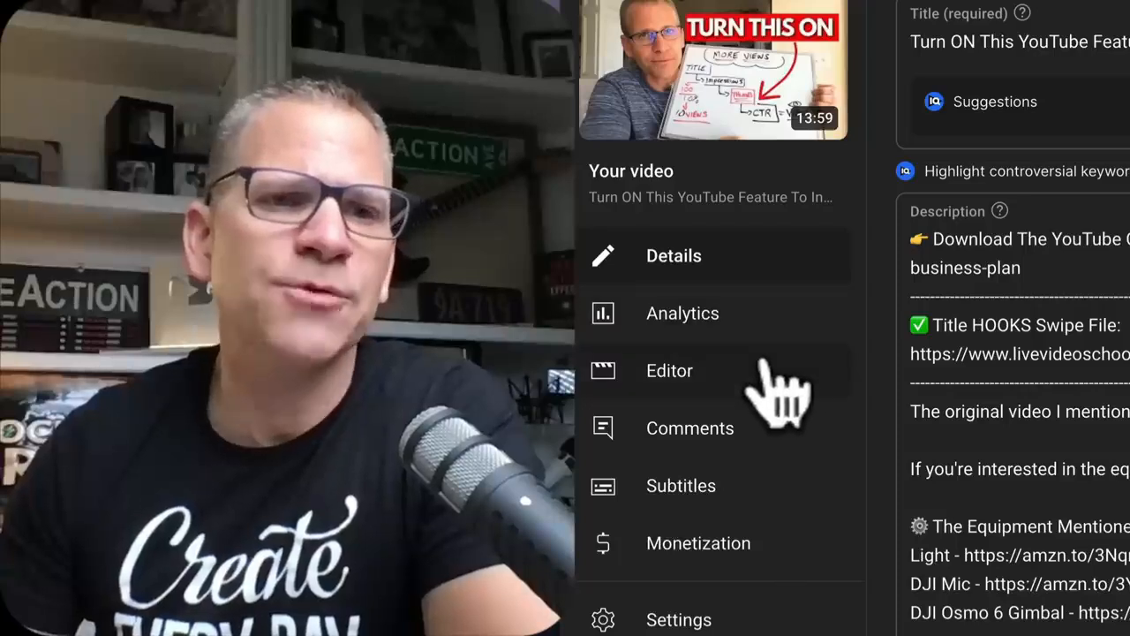
pyautogui.scroll(-1, 778, 393)
pyautogui.click(706, 531)
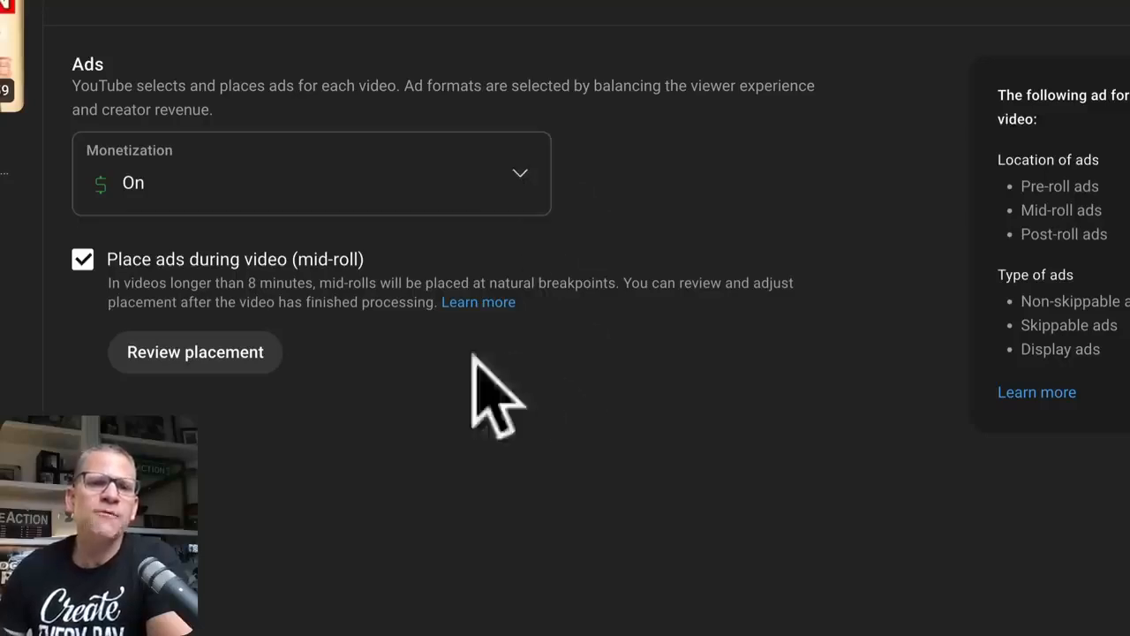
pyautogui.click(189, 353)
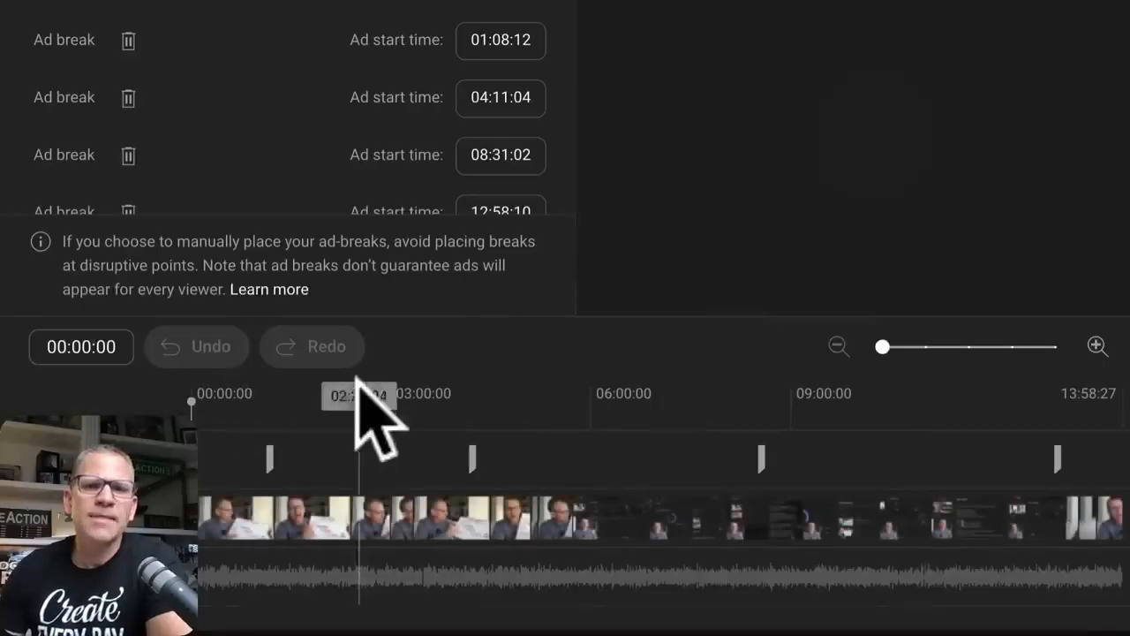